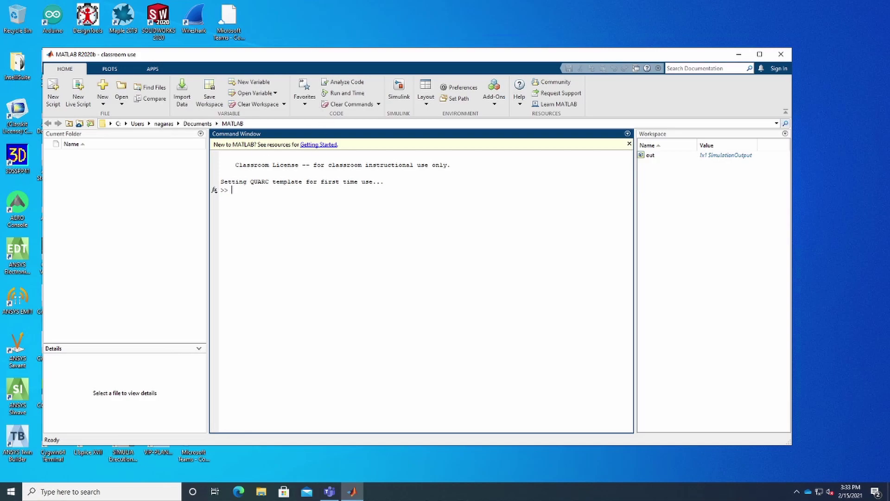
- Start Simulink from MATLAB, create a blank model and maximize its window
left_click(400, 96)
mouse_move(338, 209)
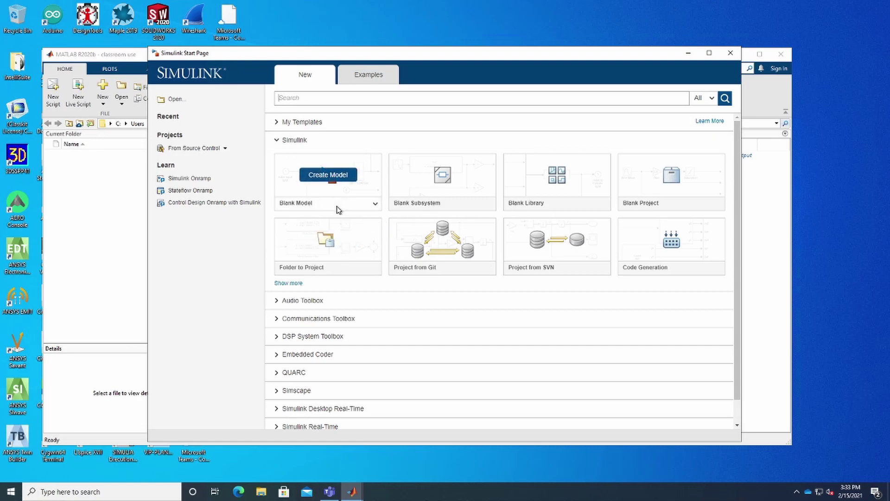
left_click(324, 179)
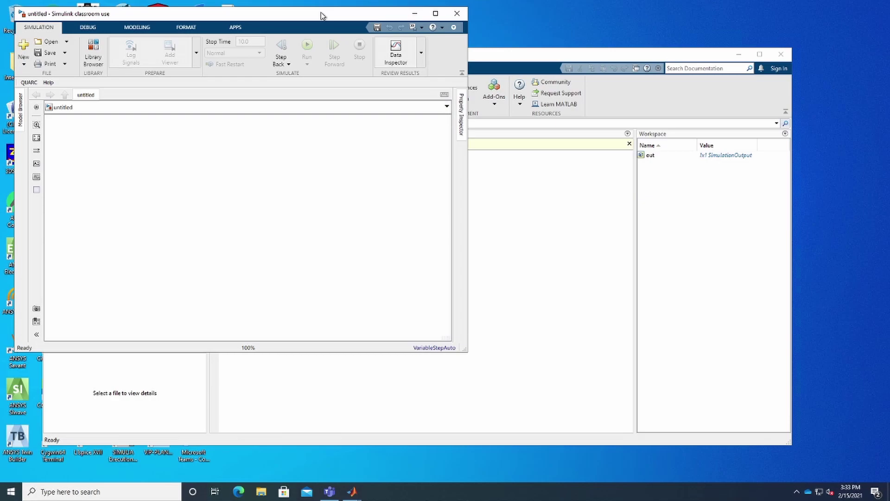
left_click(435, 14)
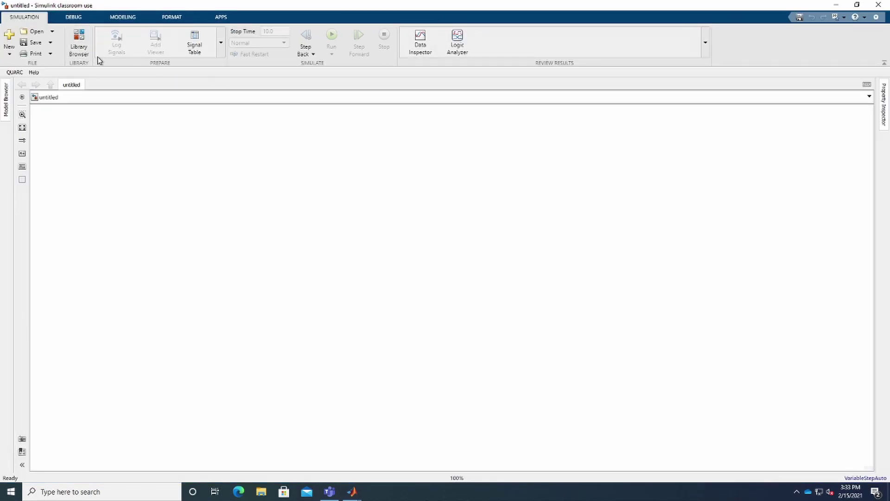
- Add a Constant block from the Commonly Used Blocks library to the upper-left area of the model canvas
left_click(79, 47)
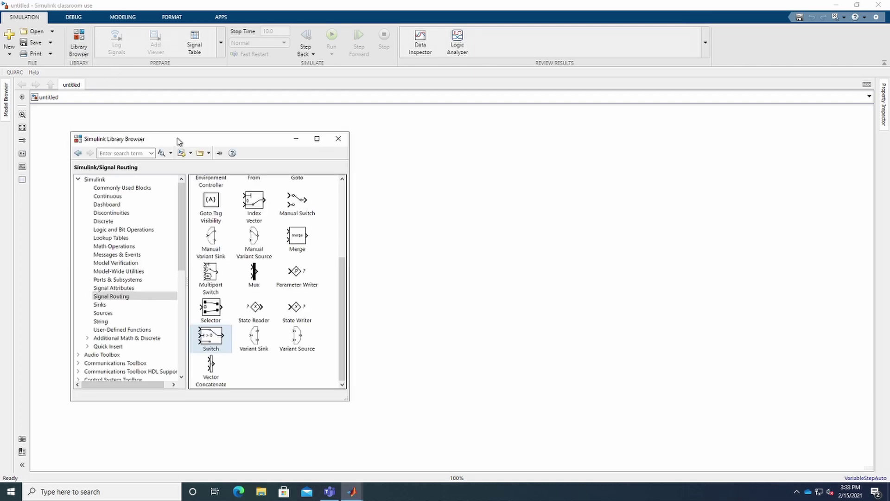
left_click(145, 187)
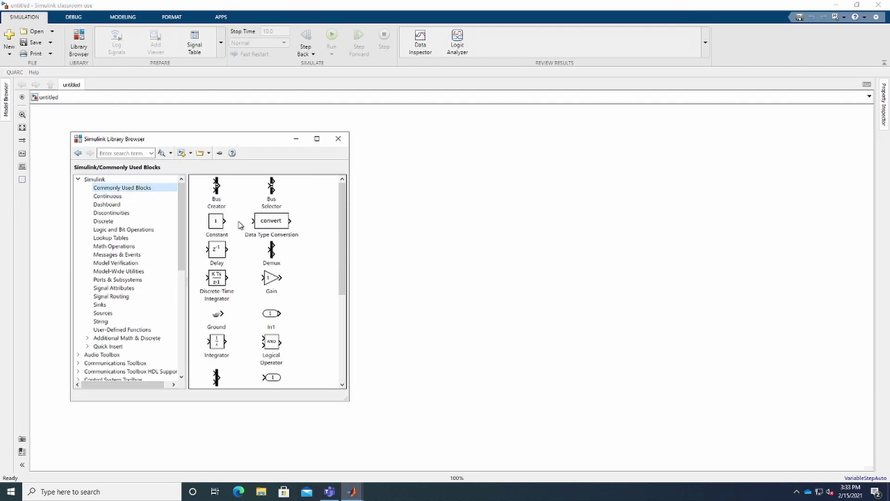
left_click_drag(217, 222, 143, 166)
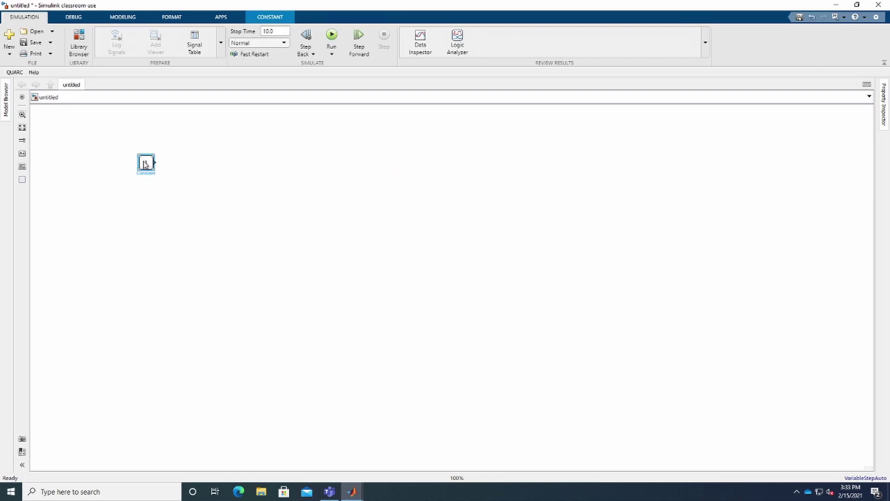
- Examine the blocks offered in the Discrete library
left_click(80, 43)
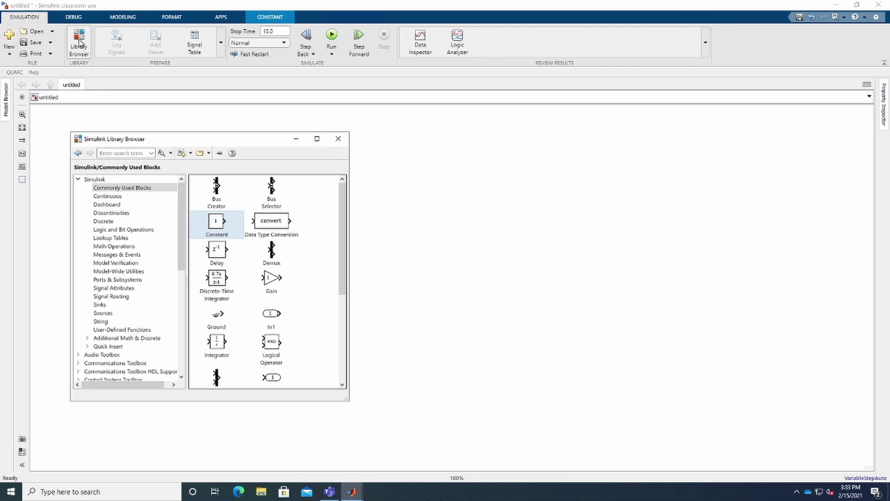
left_click(119, 223)
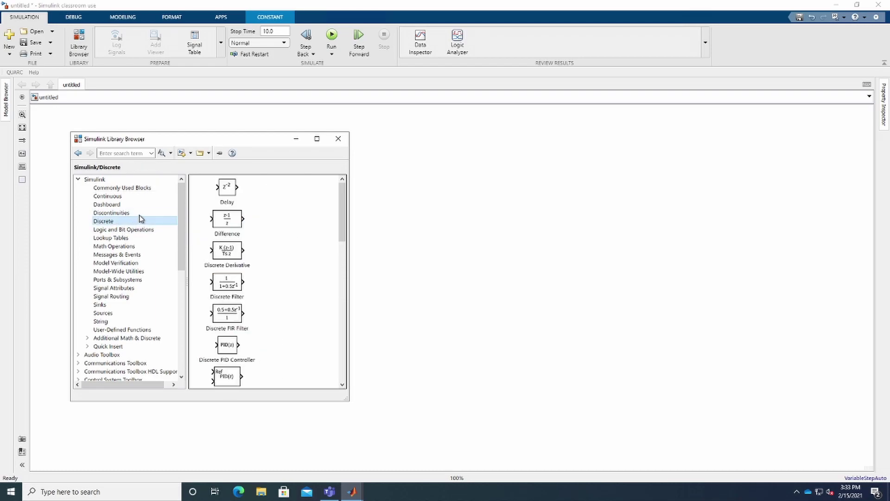
scroll(139, 232, "down", 2)
scroll(247, 232, "down", 5)
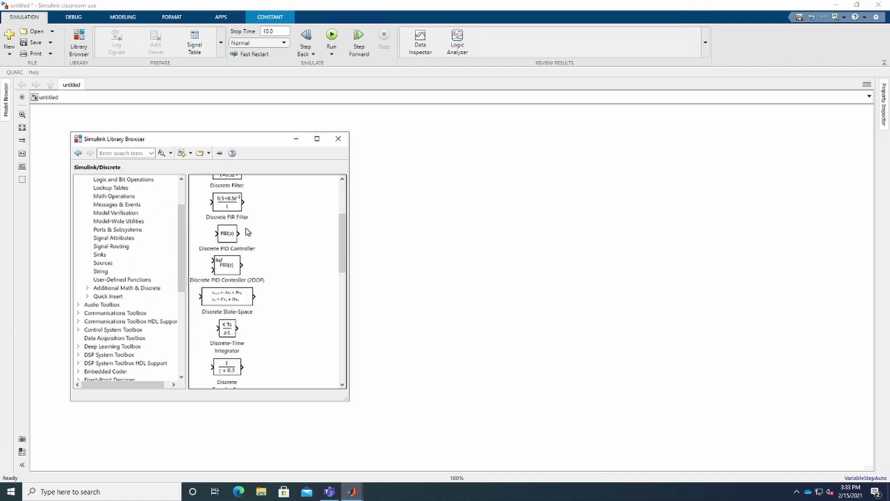
scroll(247, 232, "down", 8)
scroll(245, 230, "down", 3)
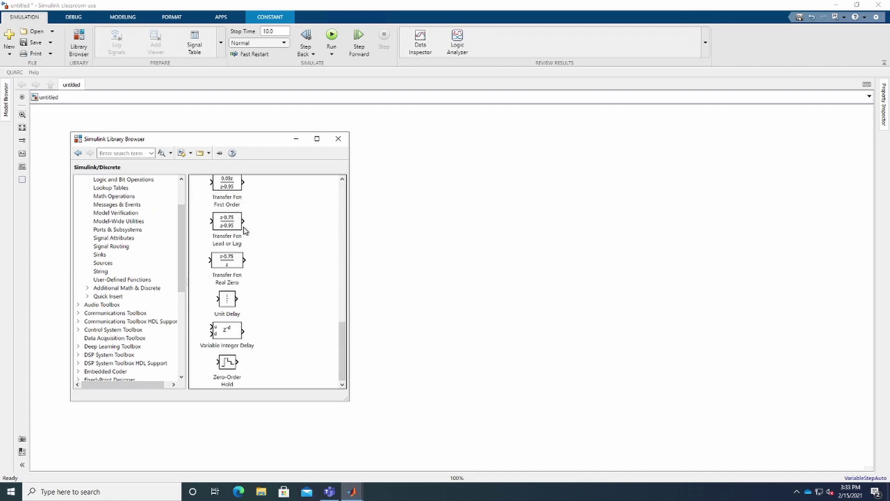
scroll(232, 223, "up", 12)
scroll(218, 215, "up", 1)
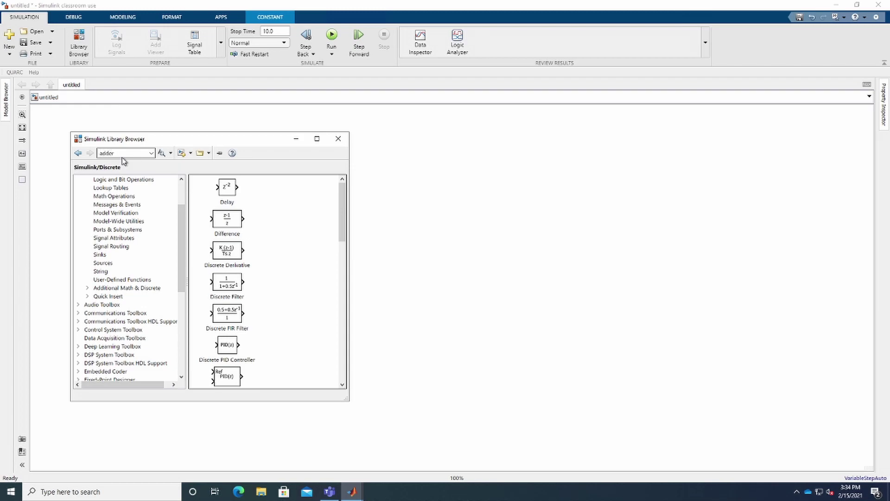
- Search the block library for adder and place an Add block to the right of the Constant block
key("Return")
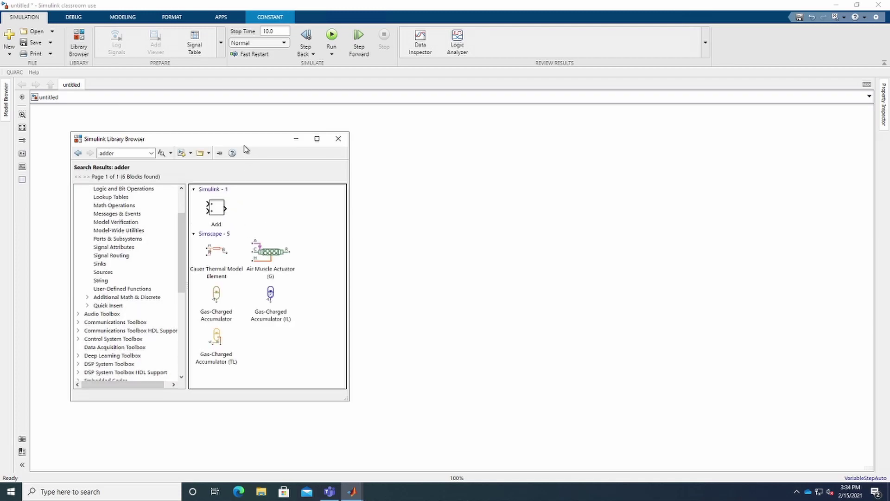
left_click_drag(246, 149, 201, 230)
left_click_drag(172, 290, 226, 161)
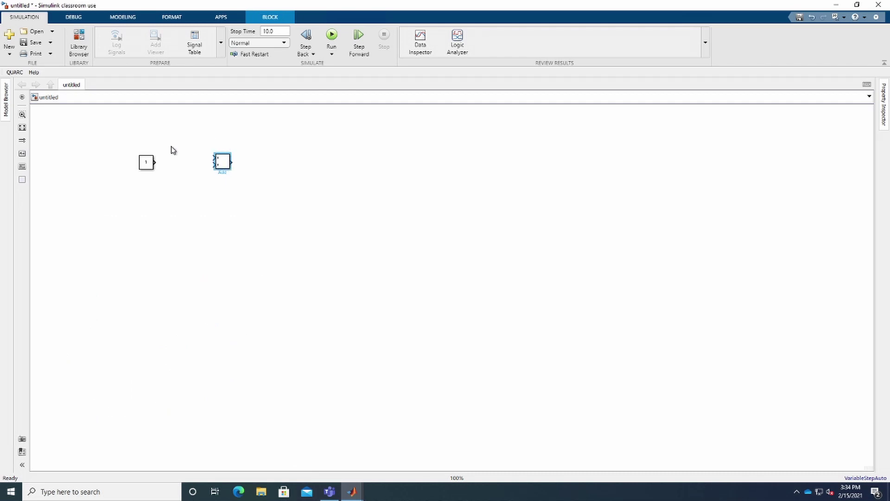
- Examine the blocks offered in the Sources, Sinks and Discrete libraries
left_click(85, 41)
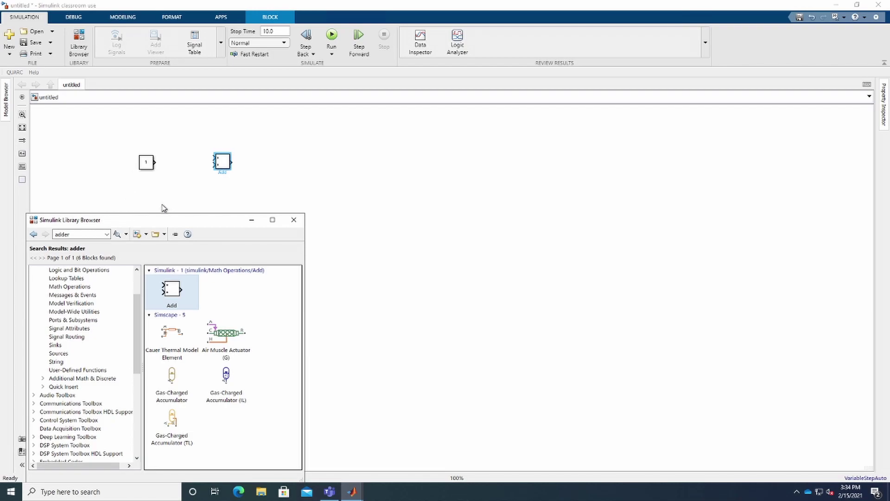
left_click_drag(206, 221, 197, 117)
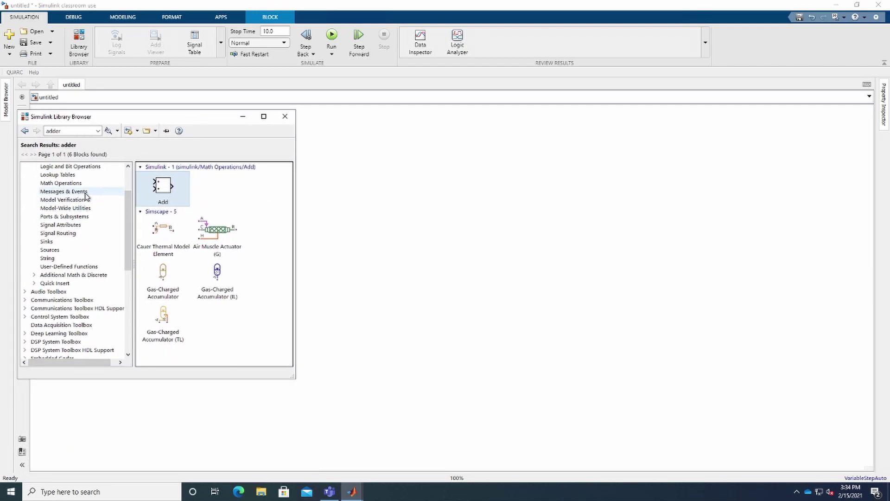
left_click(65, 250)
scroll(218, 224, "down", 8)
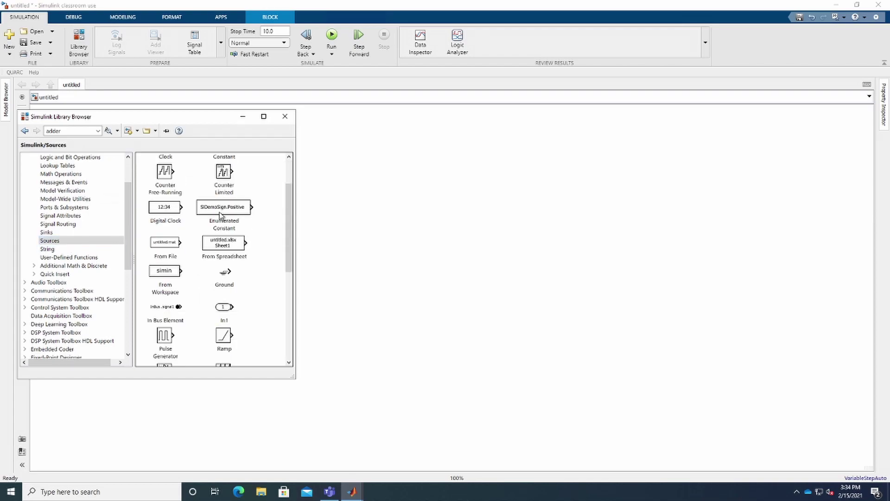
scroll(218, 223, "down", 3)
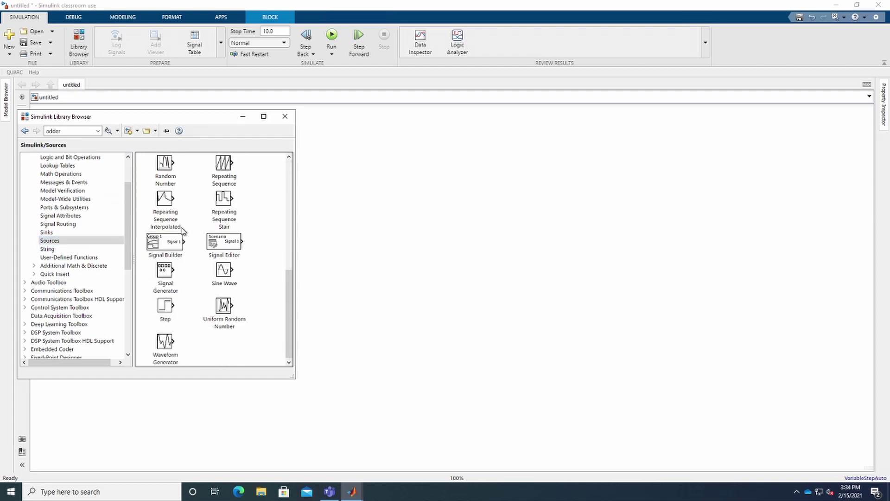
left_click(46, 232)
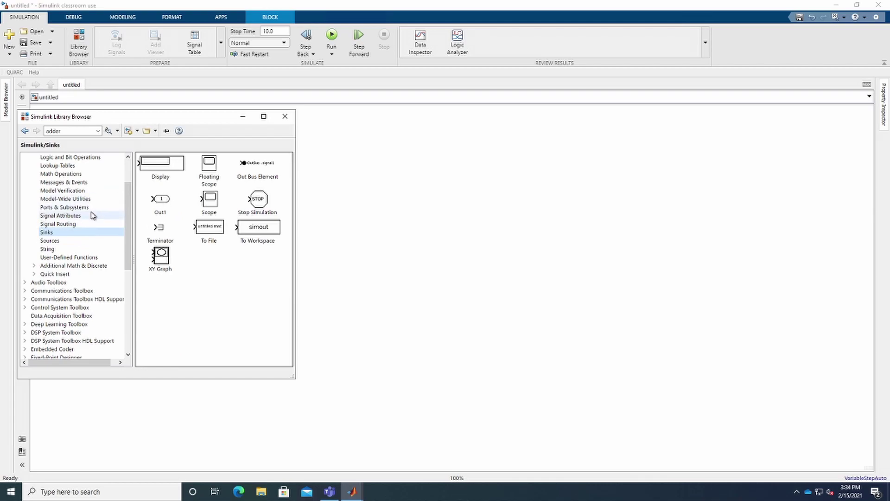
scroll(93, 211, "up", 2)
left_click(90, 199)
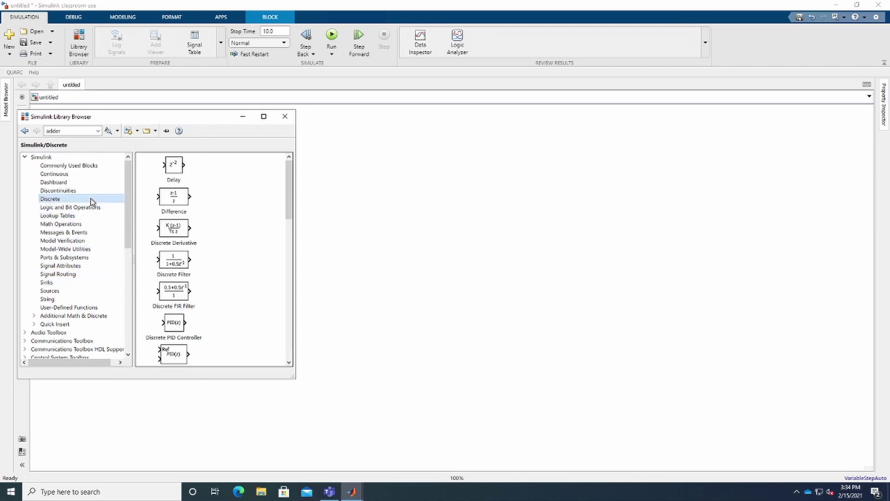
scroll(220, 218, "down", 4)
scroll(219, 219, "down", 6)
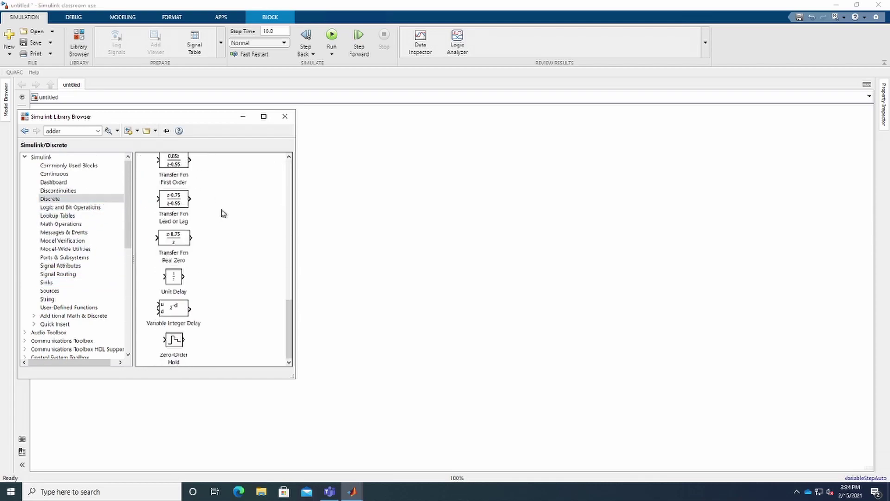
- Search the block library for scope and place a Scope block to the right of the Add block
left_click(54, 131)
type("c")
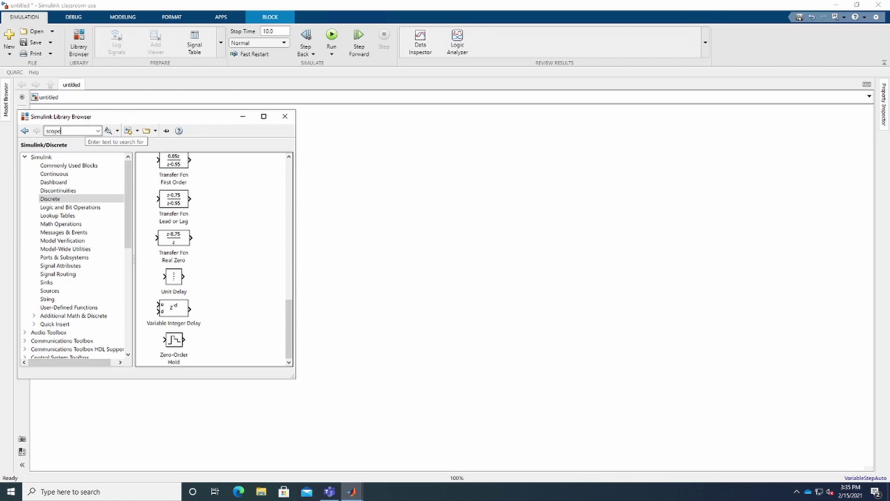
type("ope")
key("Return")
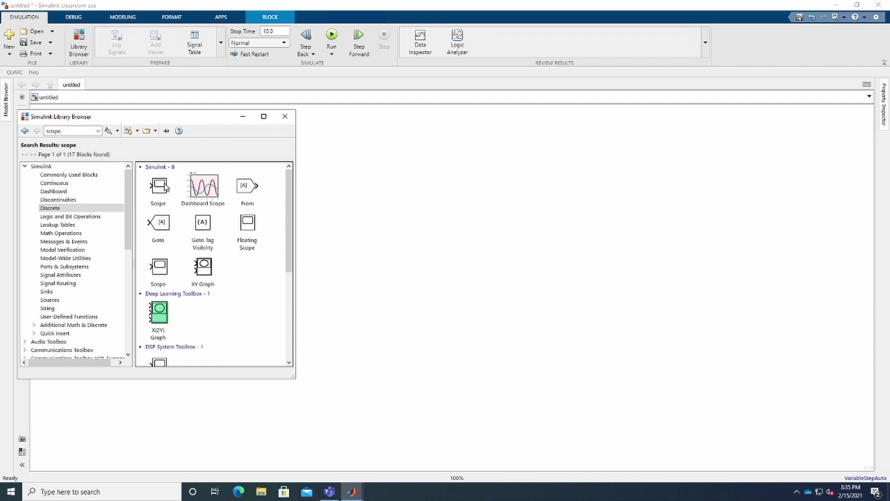
left_click_drag(166, 188, 351, 167)
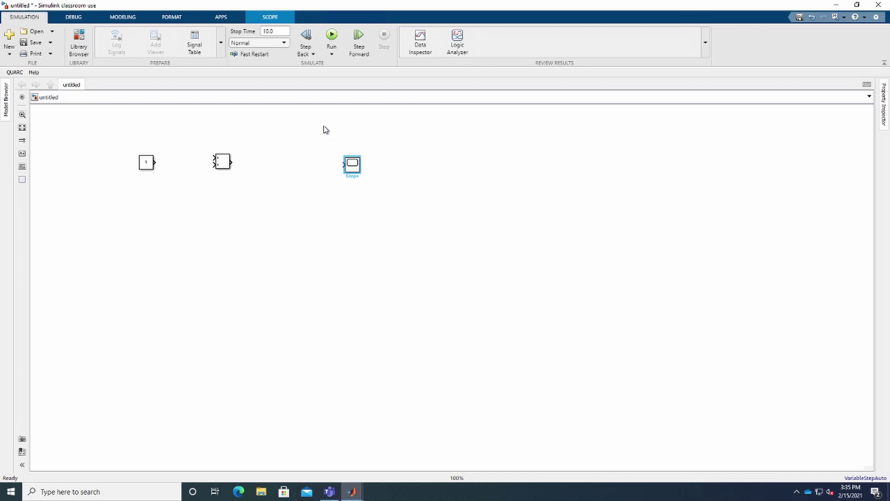
- Add a Unit Delay block from the Discrete library to the canvas below the Scope block
left_click(78, 43)
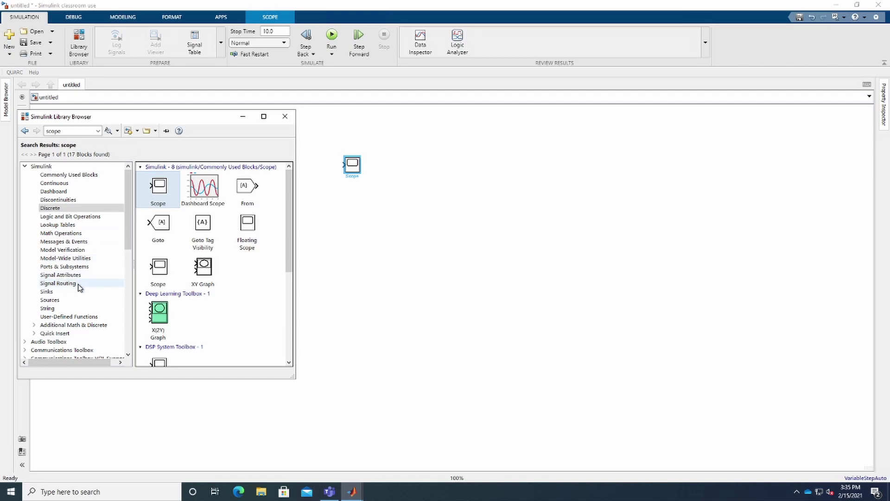
left_click(70, 308)
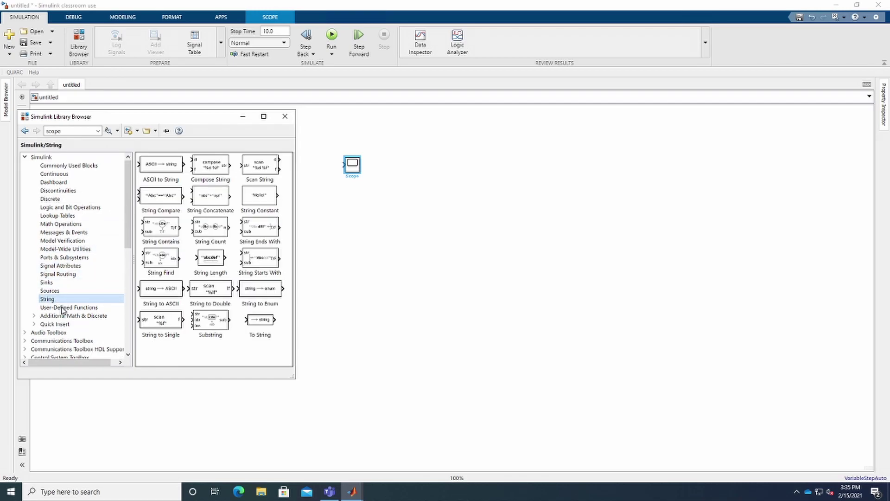
left_click(72, 283)
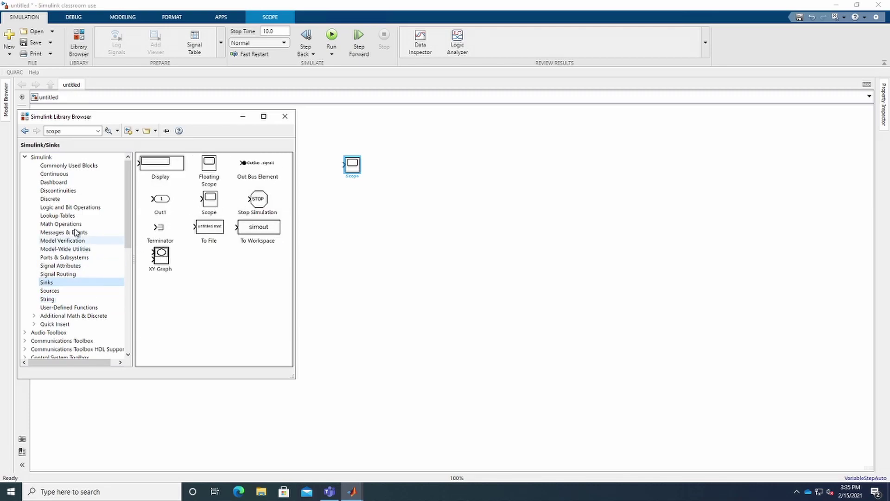
left_click(70, 198)
scroll(197, 280, "down", 5)
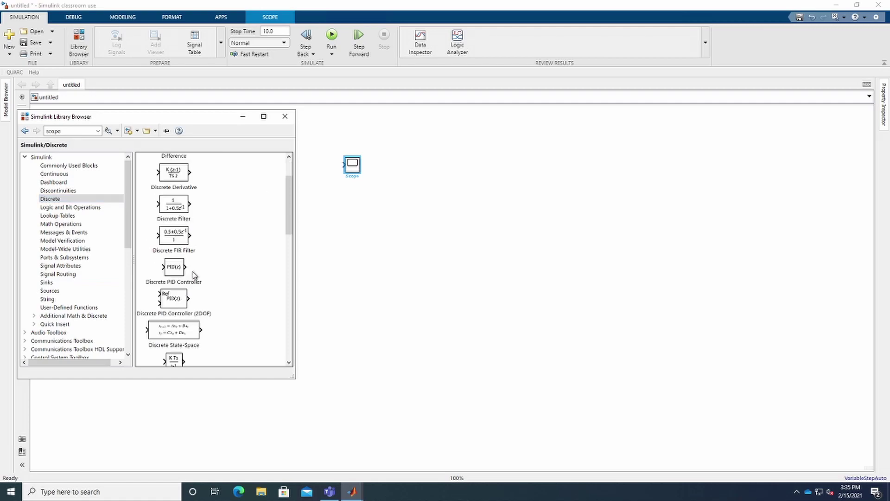
scroll(204, 286, "down", 3)
scroll(204, 287, "down", 2)
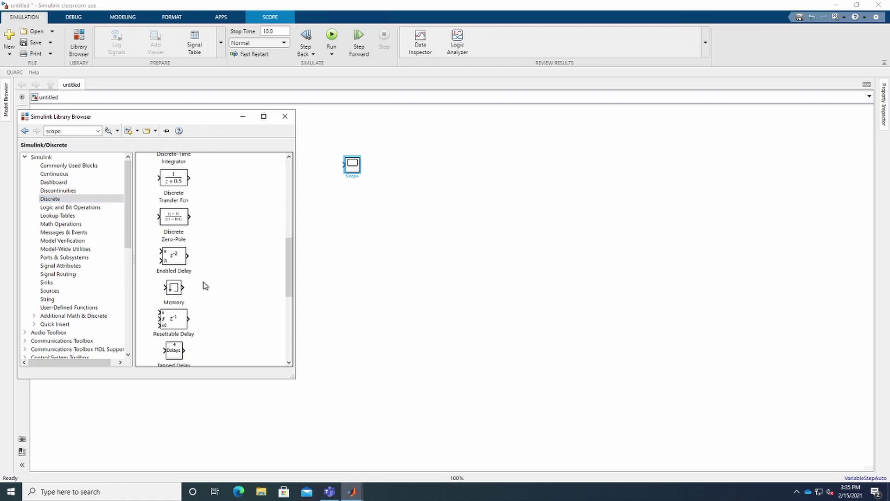
scroll(204, 283, "down", 6)
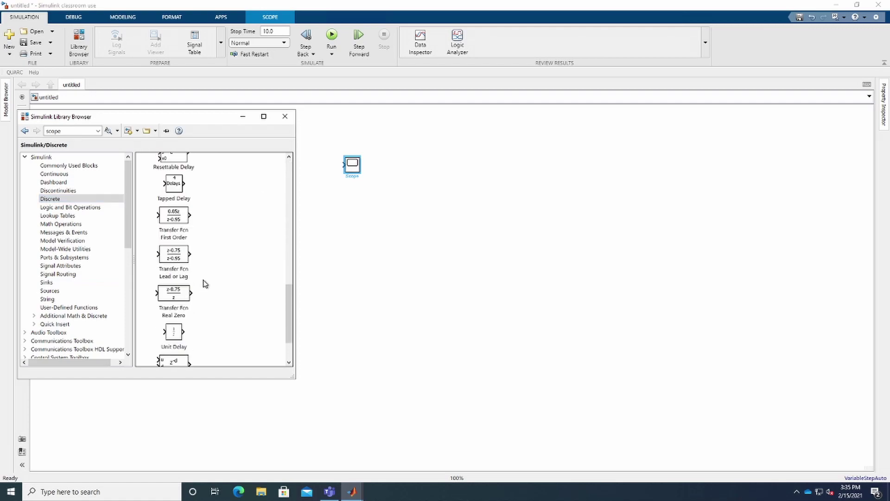
left_click_drag(181, 278, 374, 232)
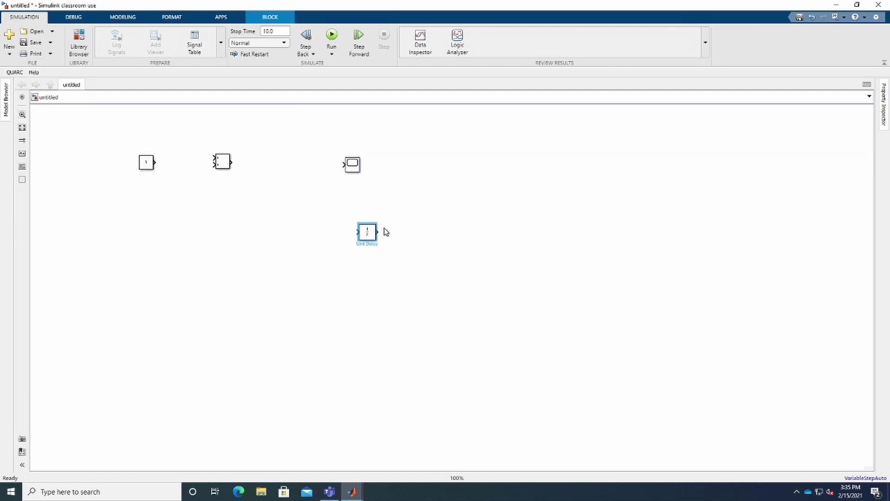
- Move the Add block to the upper middle of the canvas, directly above the Constant block
left_click_drag(224, 169, 263, 174)
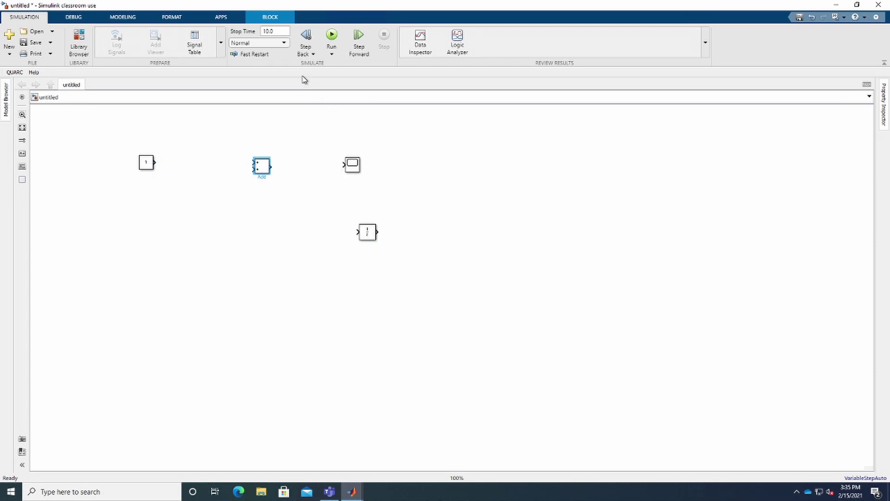
left_click(22, 114)
left_click(141, 147)
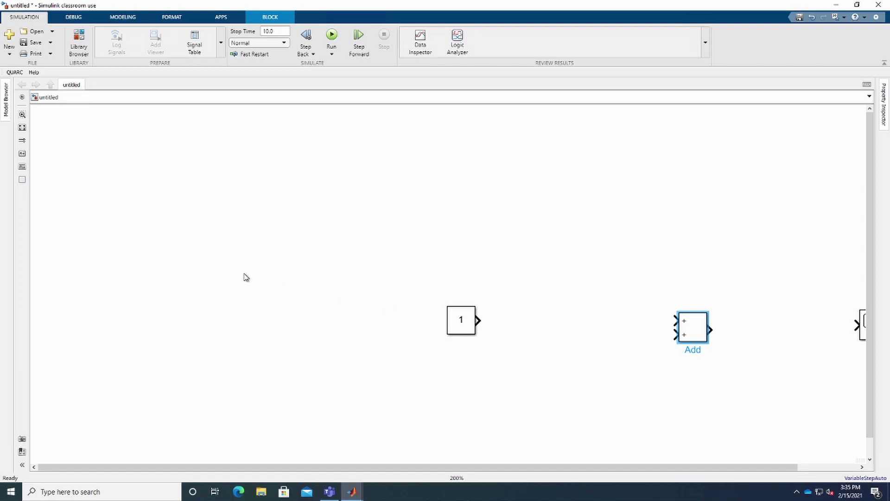
left_click_drag(368, 467, 542, 467)
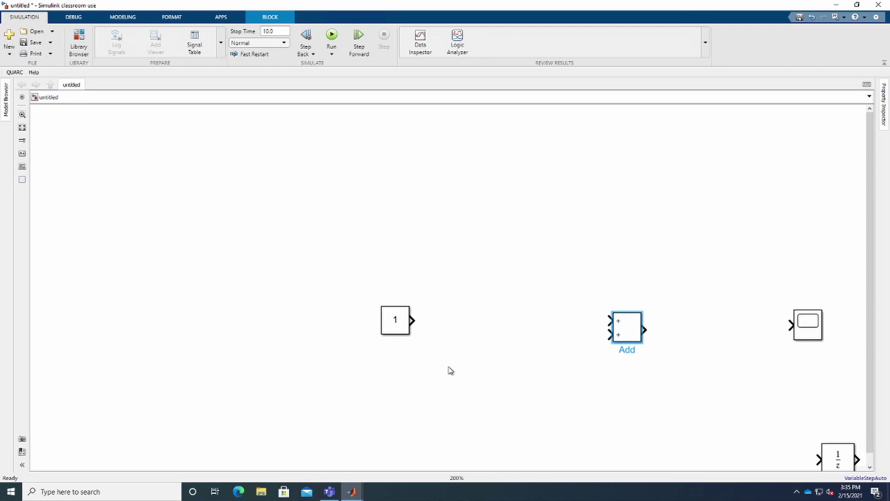
scroll(449, 369, "down", 1)
scroll(450, 367, "down", 1)
scroll(452, 366, "up", 2)
scroll(452, 364, "down", 1)
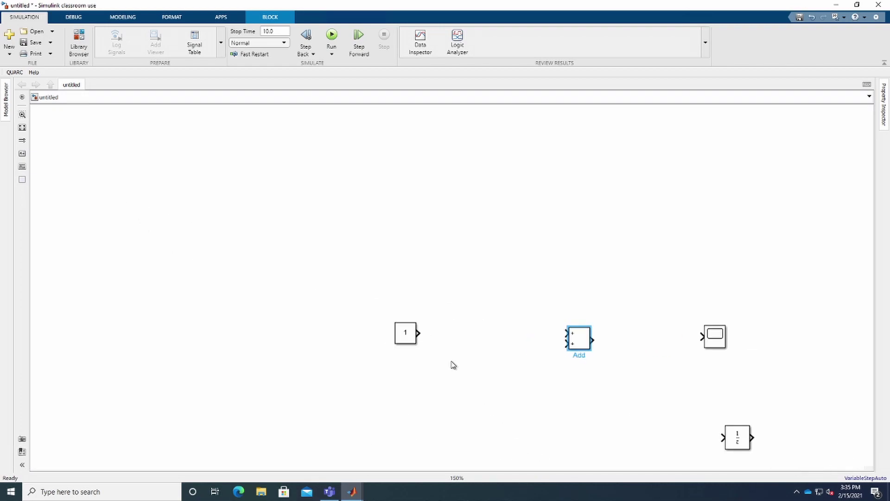
left_click_drag(567, 333, 405, 172)
- Arrange the Constant block left of the Add block, the Scope right of it and the Unit Delay below it
left_click(405, 334)
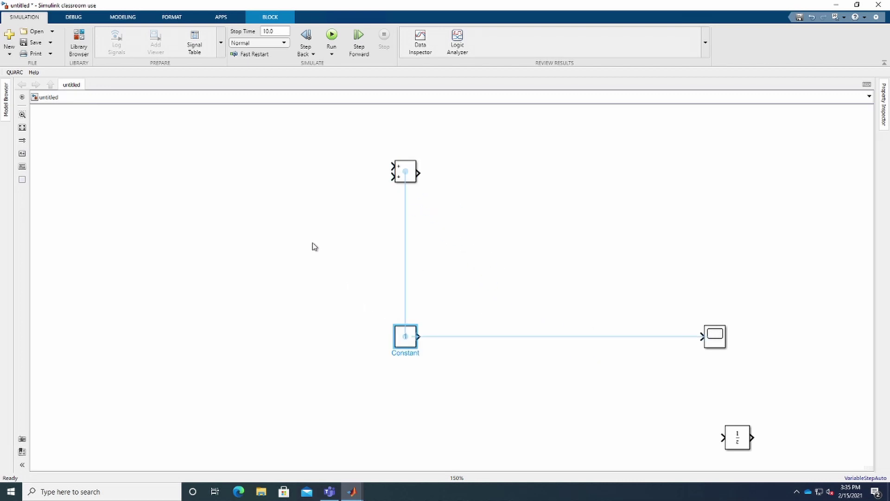
left_click_drag(405, 334, 284, 164)
left_click_drag(701, 327, 511, 163)
left_click_drag(730, 428, 389, 245)
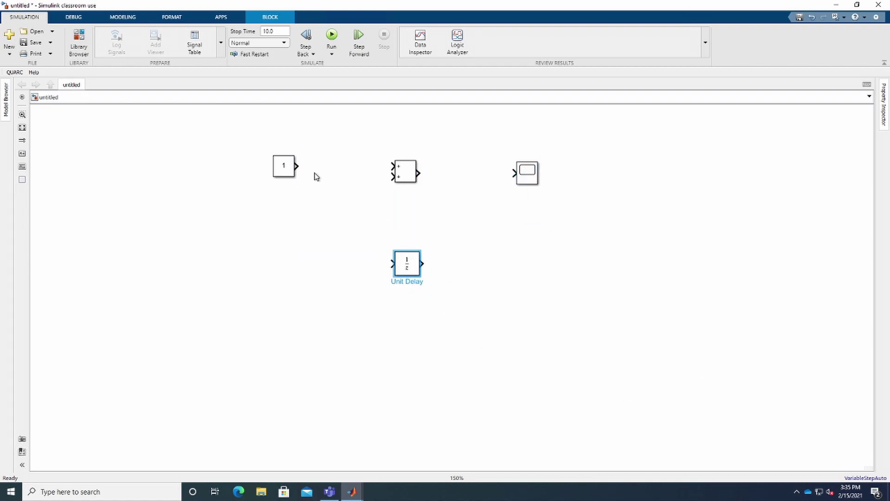
left_click_drag(287, 173, 283, 168)
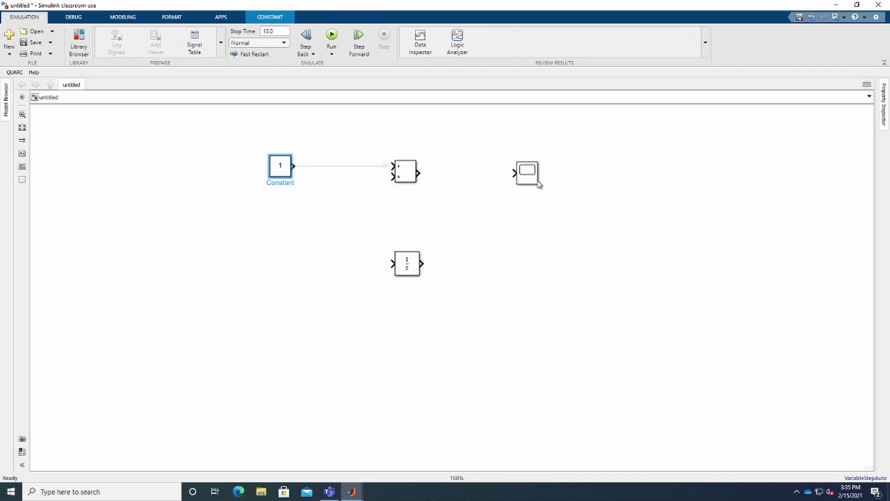
left_click_drag(528, 173, 532, 176)
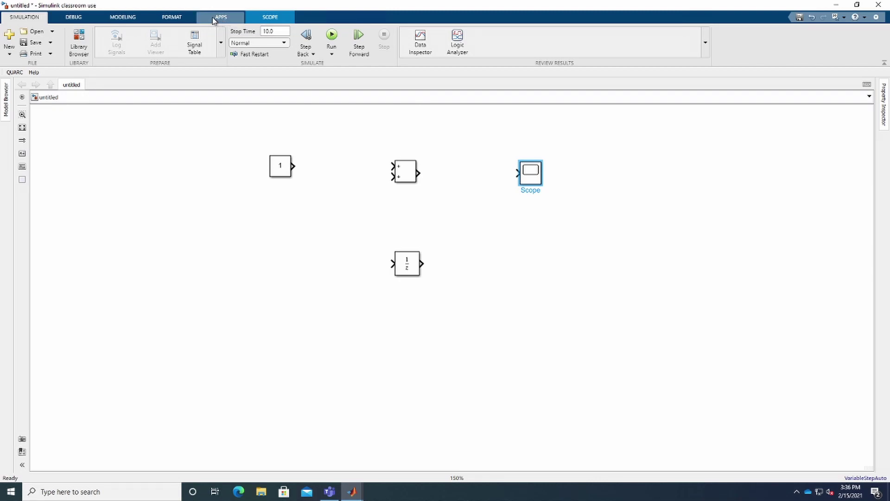
- Turn off the Hide Automatic Block Names model setting so every block shows its name
left_click(172, 18)
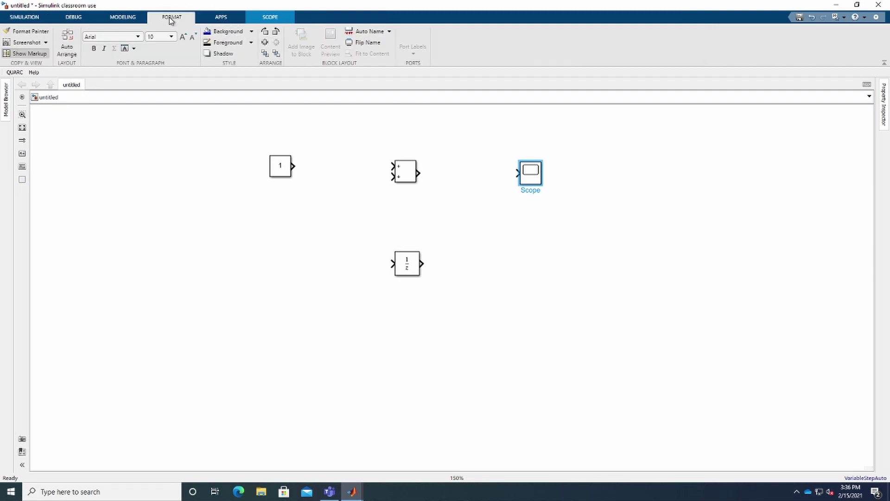
left_click(369, 36)
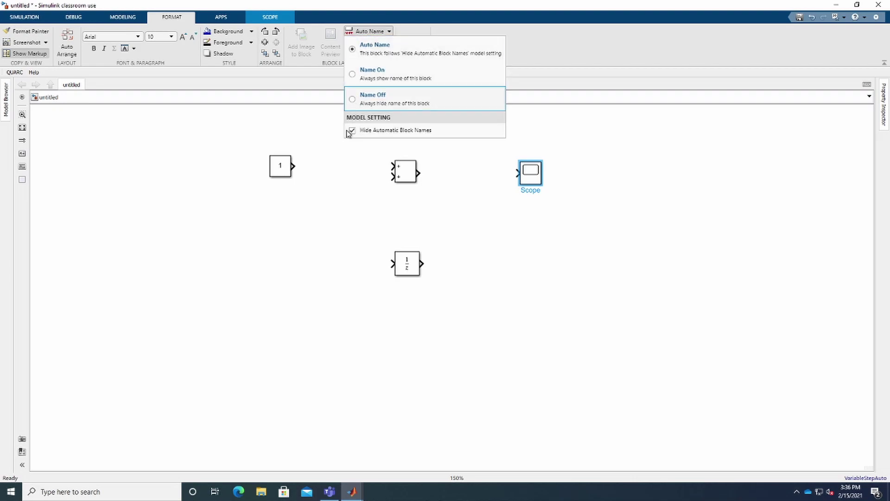
left_click(377, 130)
left_click(380, 185)
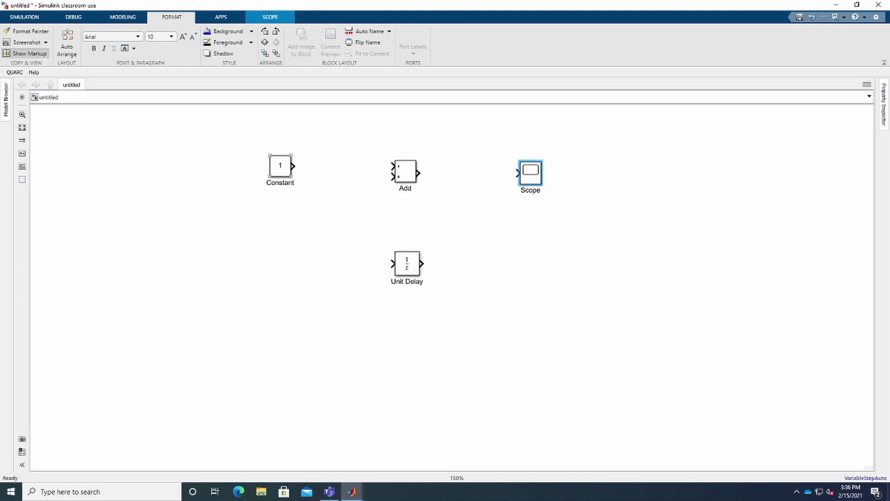
- Connect the Constant to the Add block's first input and loop the Add output directly back to its second input
left_click_drag(293, 166, 400, 169)
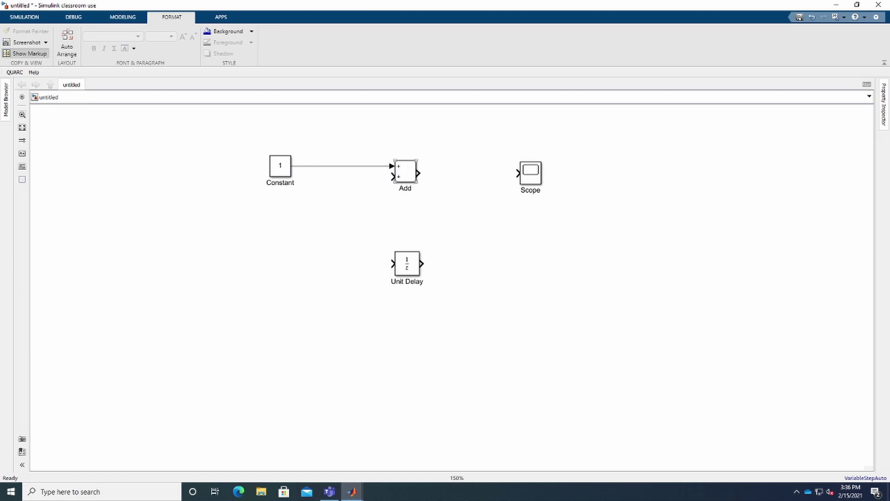
left_click(385, 180)
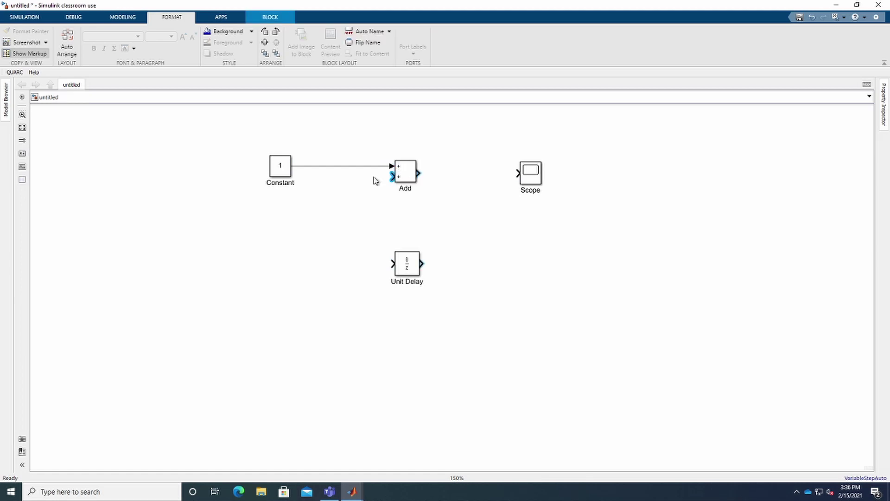
left_click(390, 193)
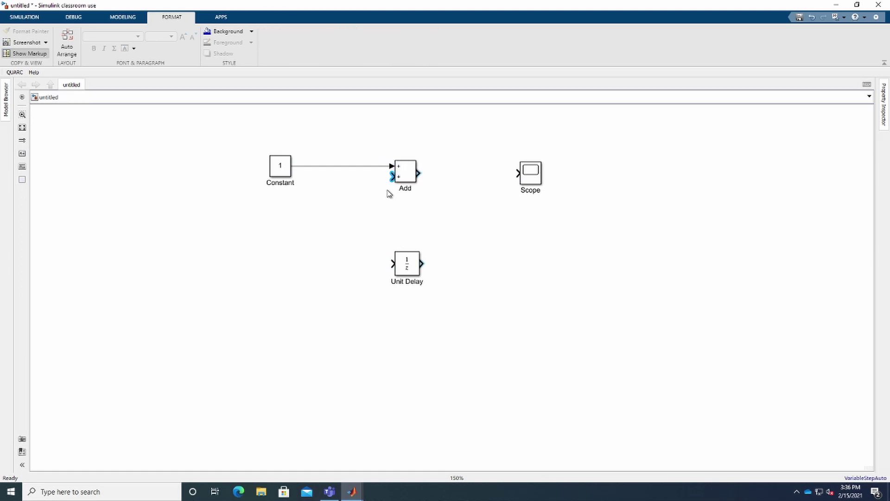
left_click_drag(392, 177, 418, 173)
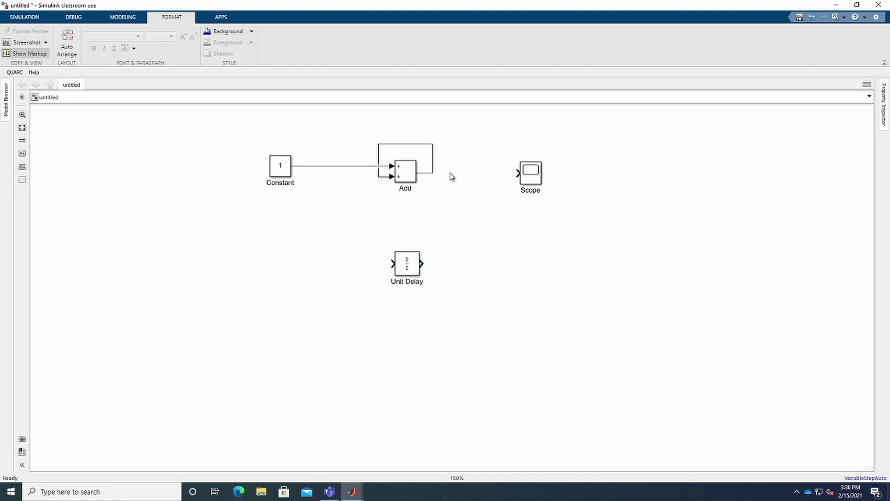
- Connect the Scope's input to the Add block's output signal
left_click(528, 175)
left_click_drag(518, 173, 432, 173)
left_click(383, 253)
- Run the simulation of the direct feedback loop and read the diagnostics it reports
left_click(24, 17)
left_click(332, 36)
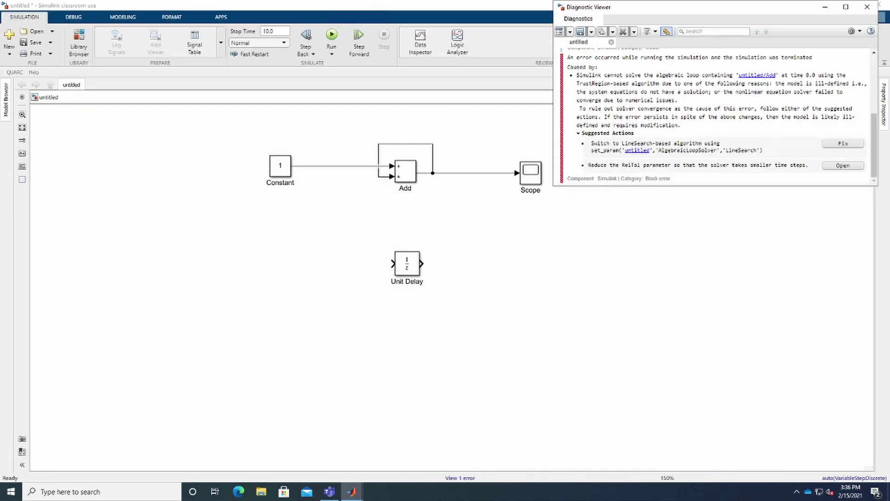
scroll(722, 89, "up", 5)
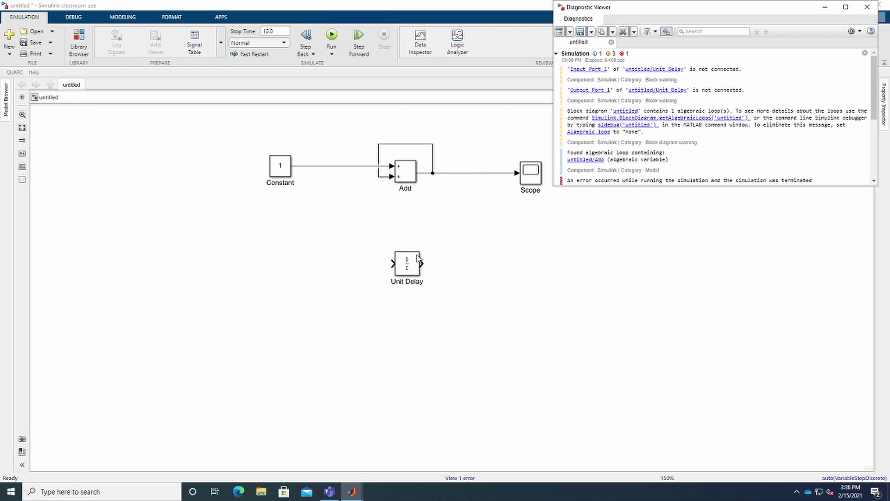
- Delete the Add block's direct feedback line and flip the Unit Delay block so its input faces right
left_click(432, 155)
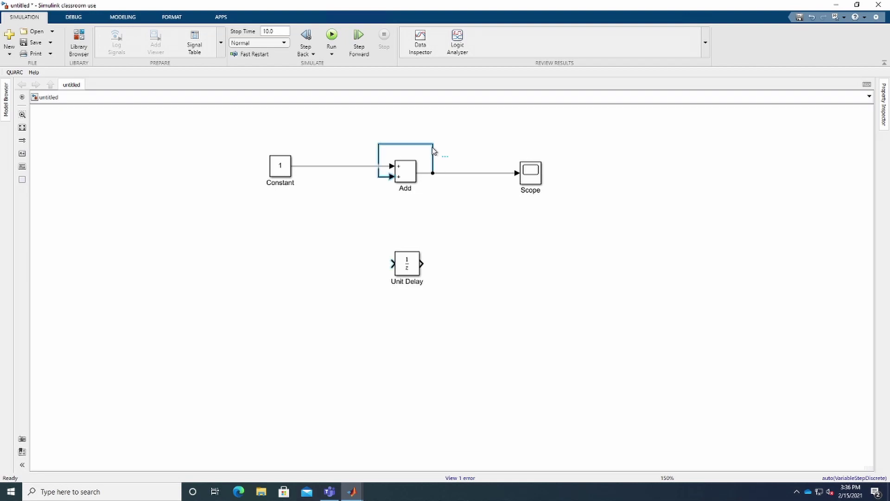
key("Delete")
left_click(420, 259)
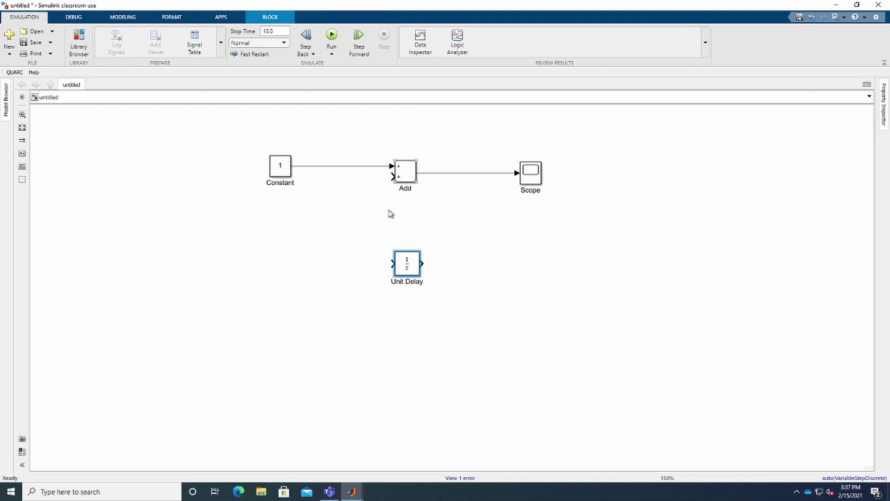
right_click(408, 267)
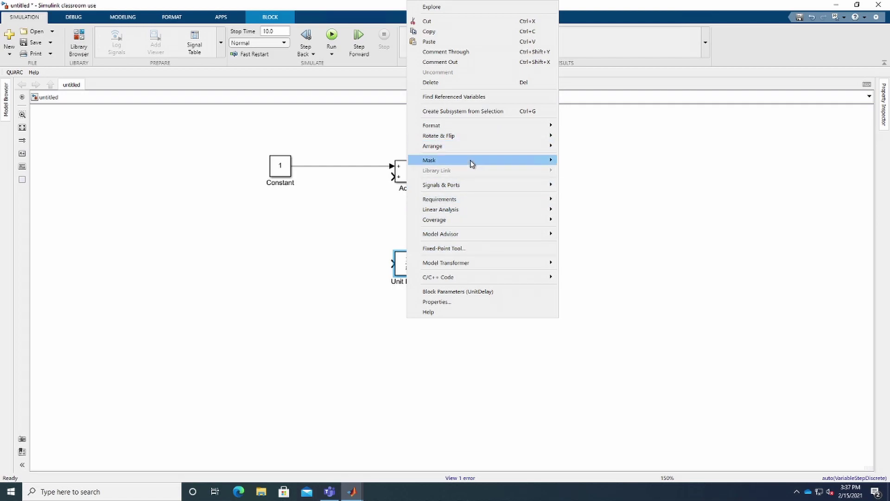
mouse_move(477, 137)
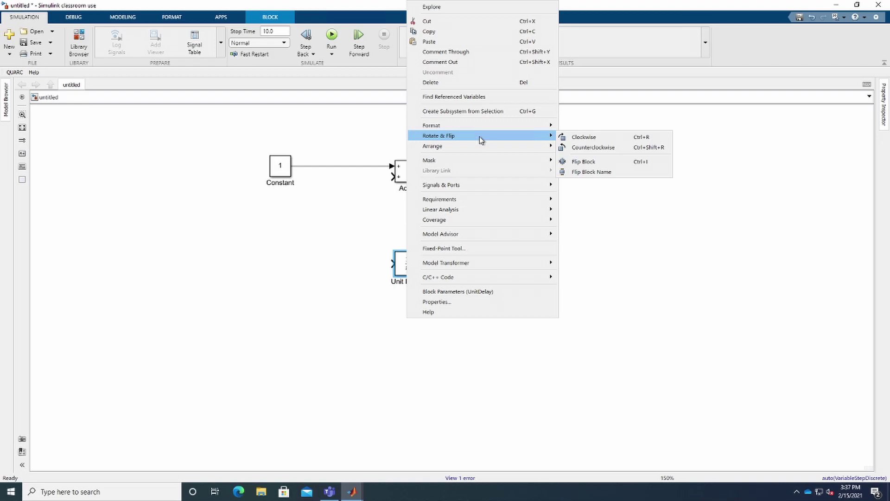
left_click(596, 163)
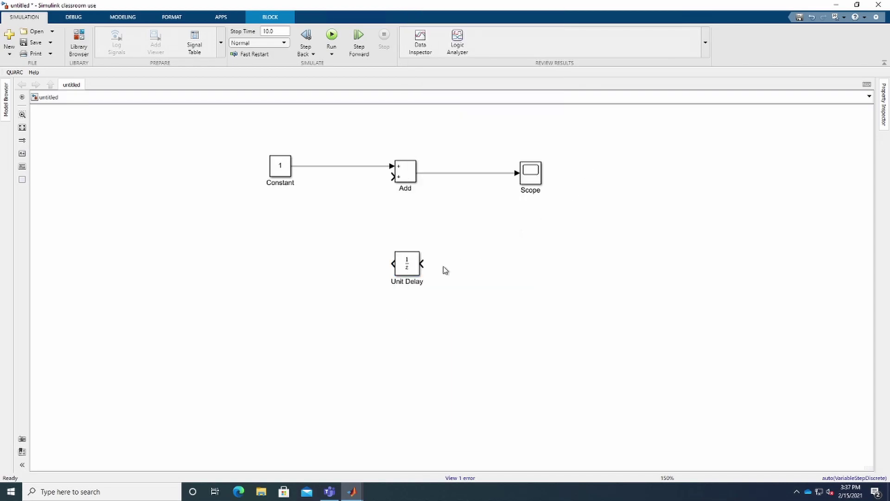
- Connect the Unit Delay output to the Add block's second input and branch the Add–Scope signal to the Unit Delay input
left_click(392, 179)
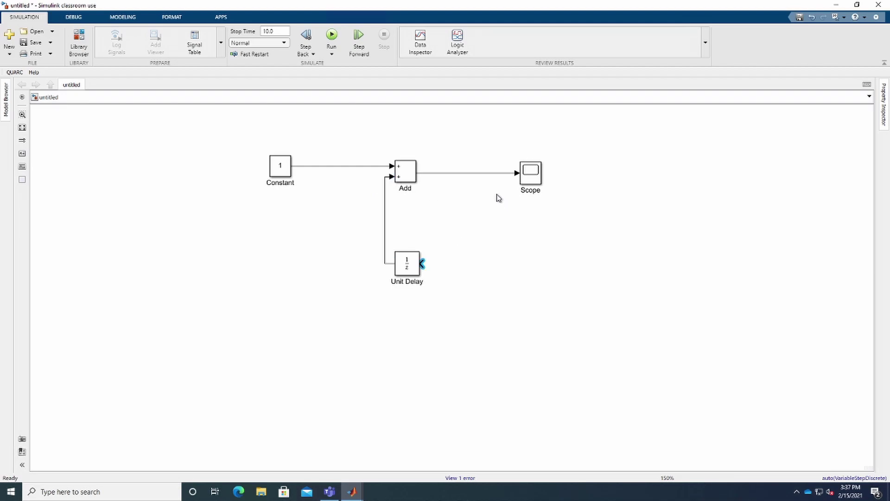
left_click(474, 176)
- Run the simulation and examine the resulting signal in the Scope plot, closing the plot when done
left_click(330, 41)
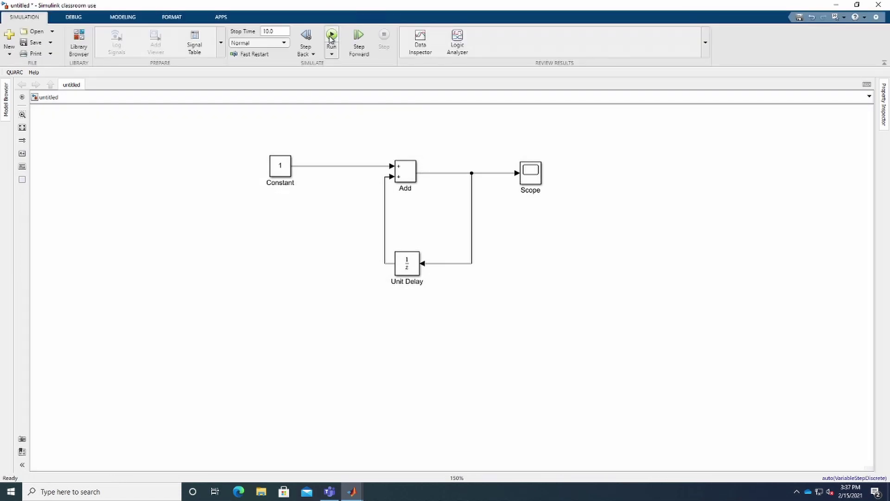
double_click(532, 172)
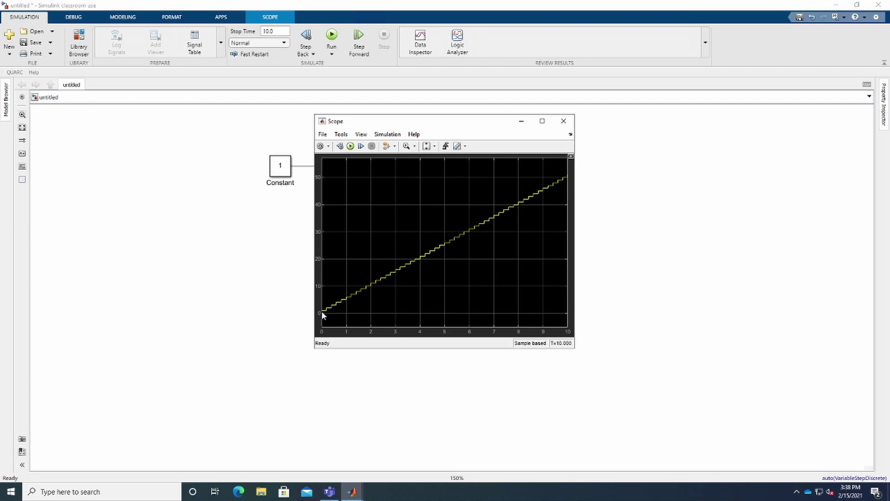
left_click(563, 122)
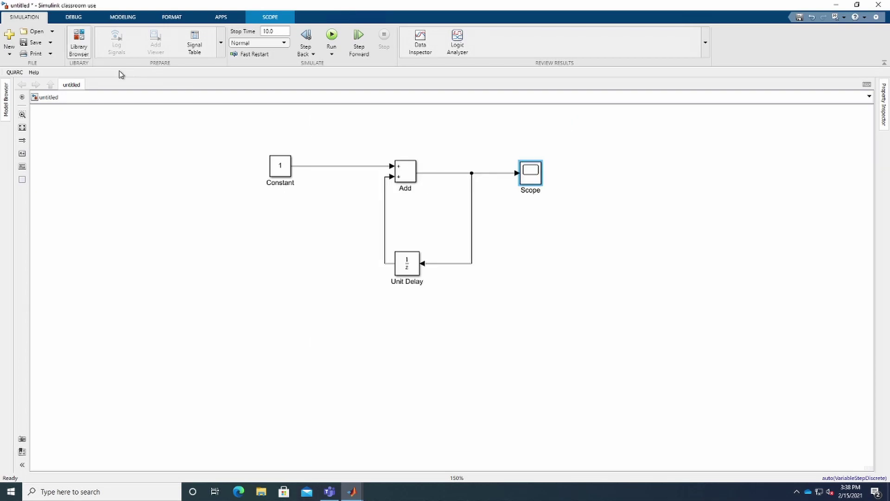
- Search the block library for switch and place a Switch block on the canvas below the Scope
left_click(77, 48)
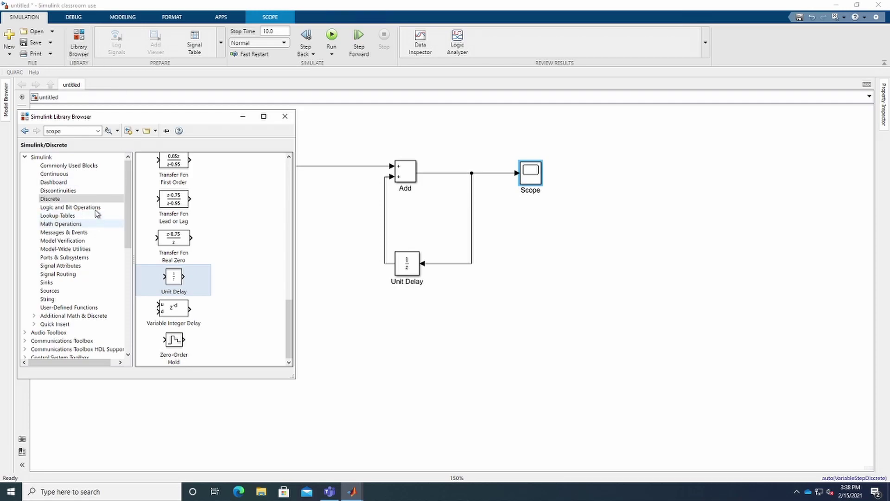
scroll(175, 210, "up", 8)
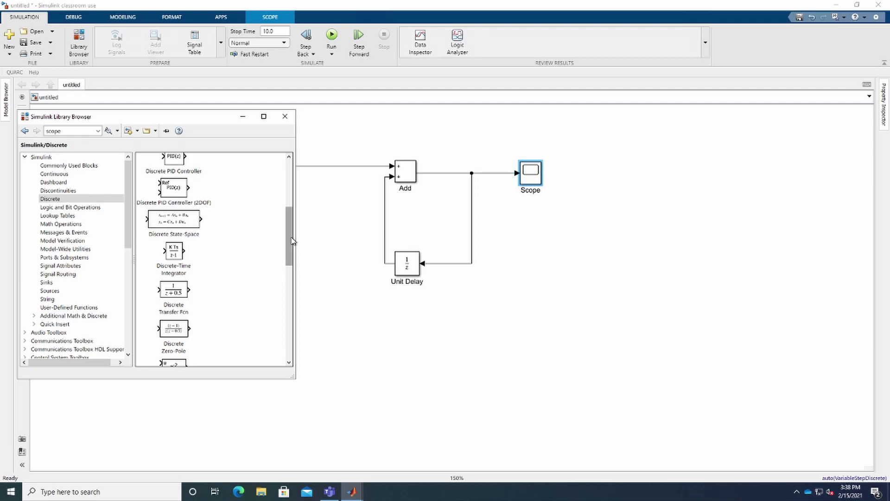
left_click_drag(294, 237, 296, 214)
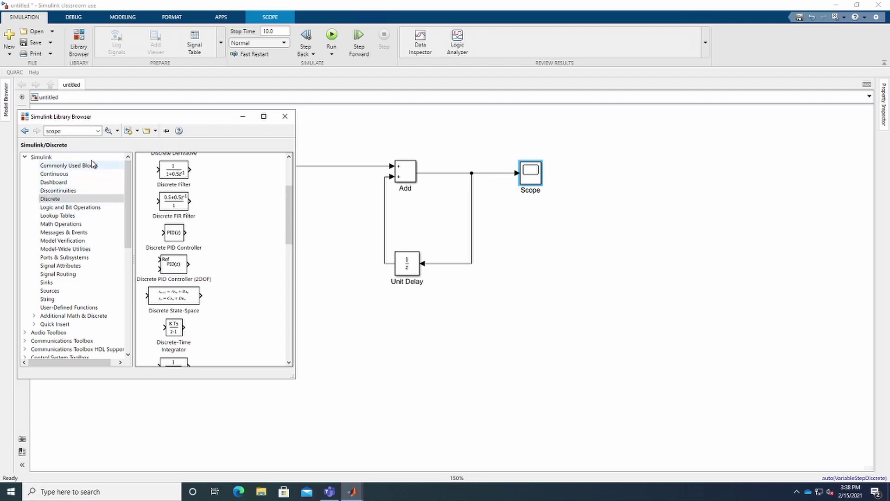
key("ctrl+a")
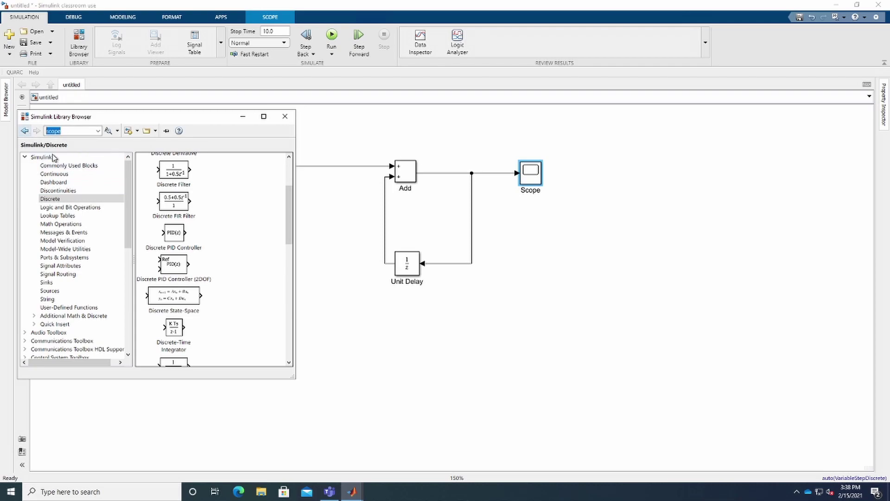
type("w")
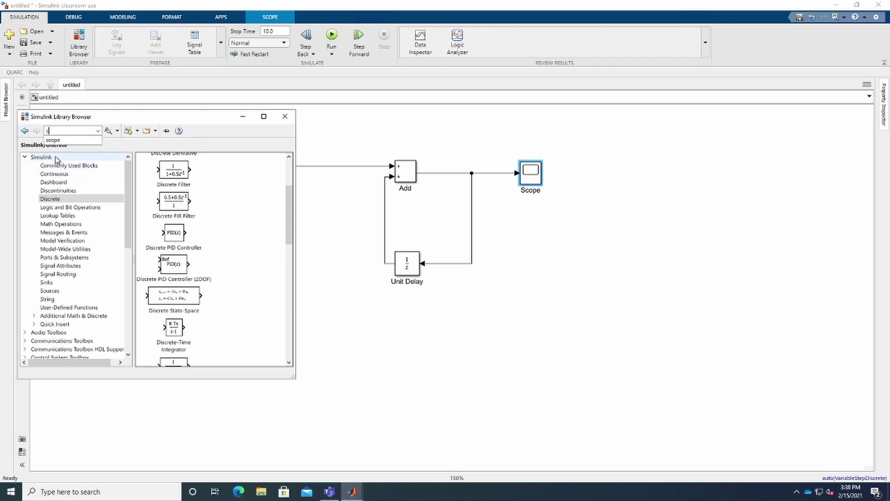
type("itch")
key("Return")
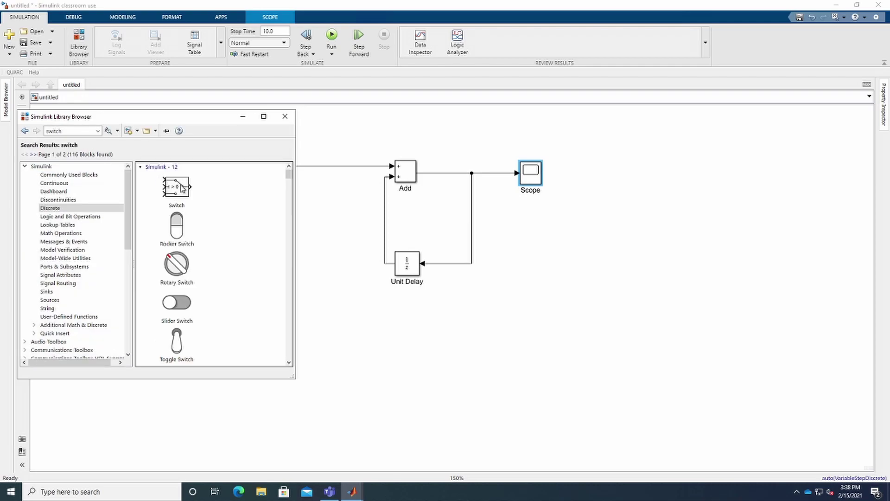
left_click_drag(181, 187, 511, 231)
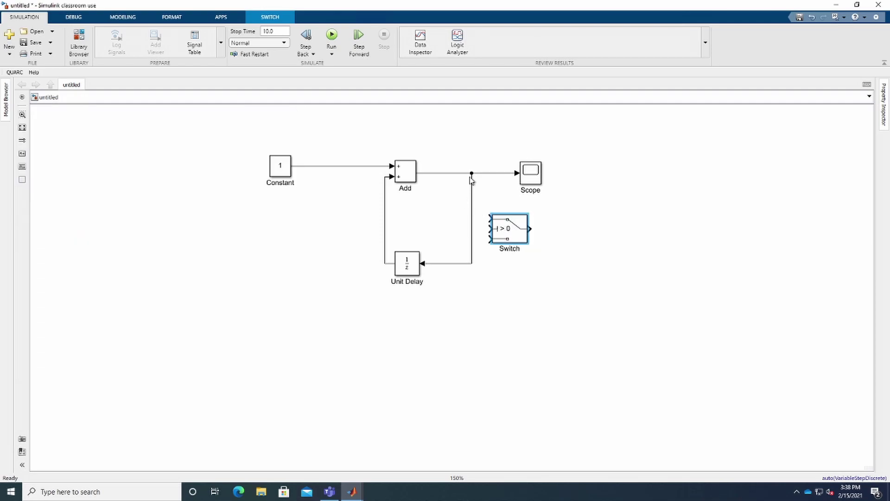
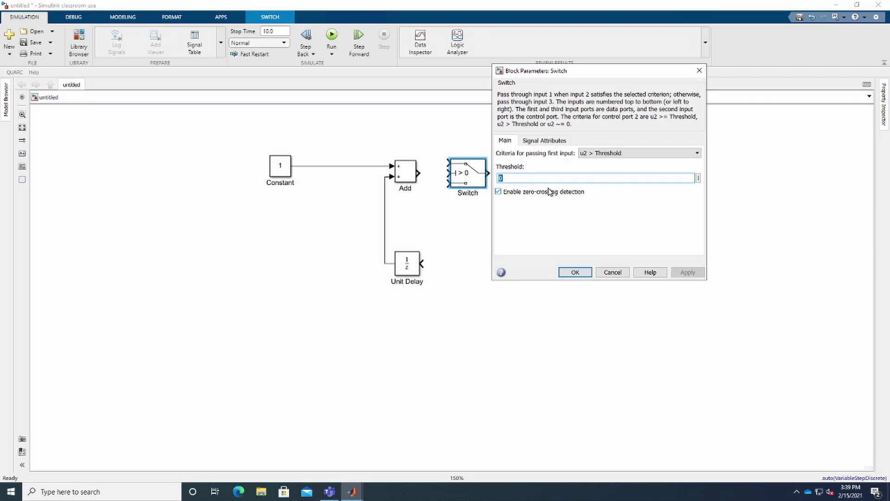
- Set the Switch block's threshold to 5 and apply the change
type("5")
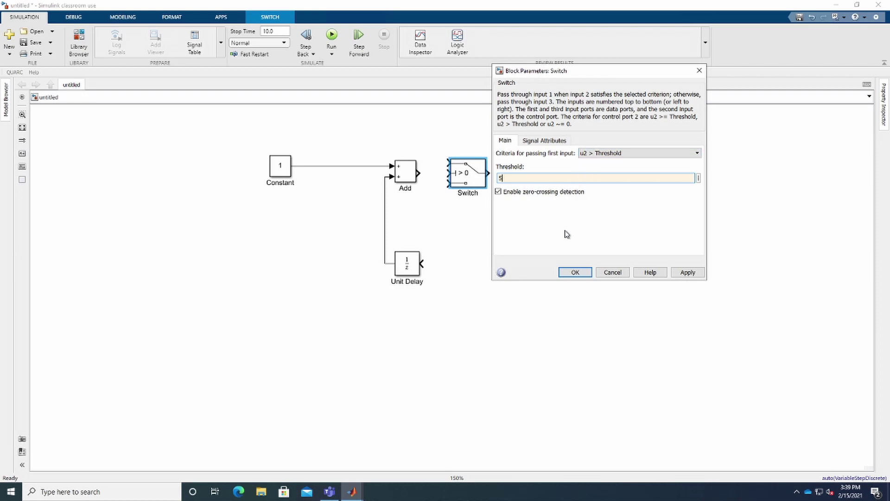
left_click(575, 272)
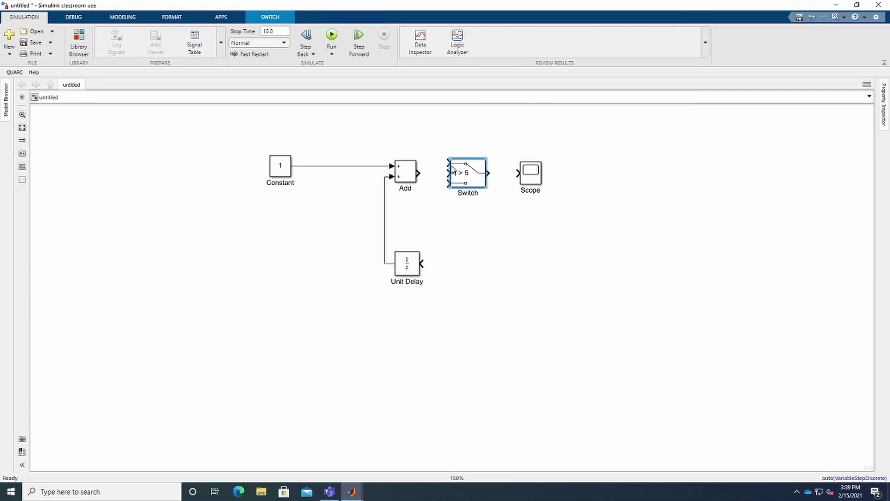
left_click(410, 149)
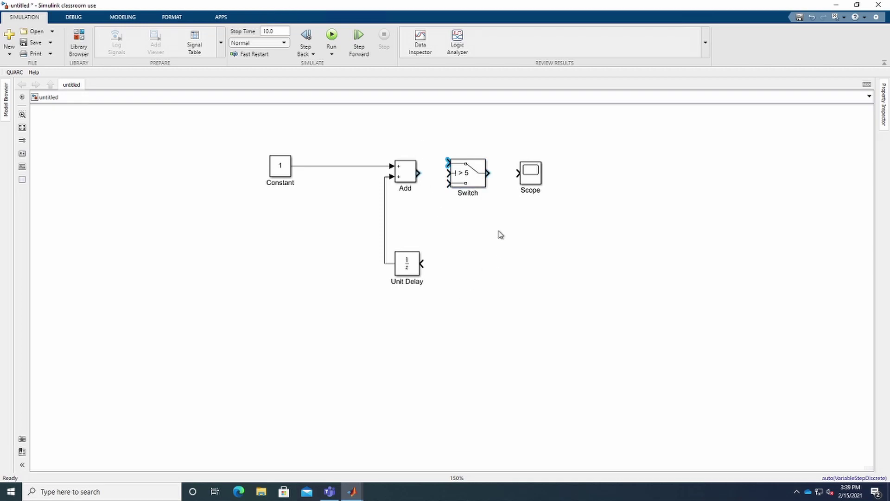
- Duplicate the Constant block above the Switch and connect the copy to the Switch's first input
left_click(278, 169)
right_click(278, 170)
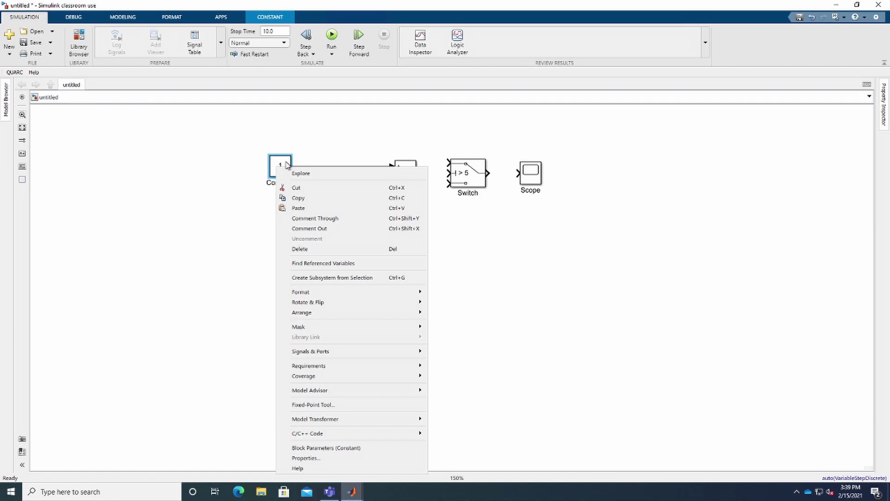
left_click(324, 197)
right_click(418, 121)
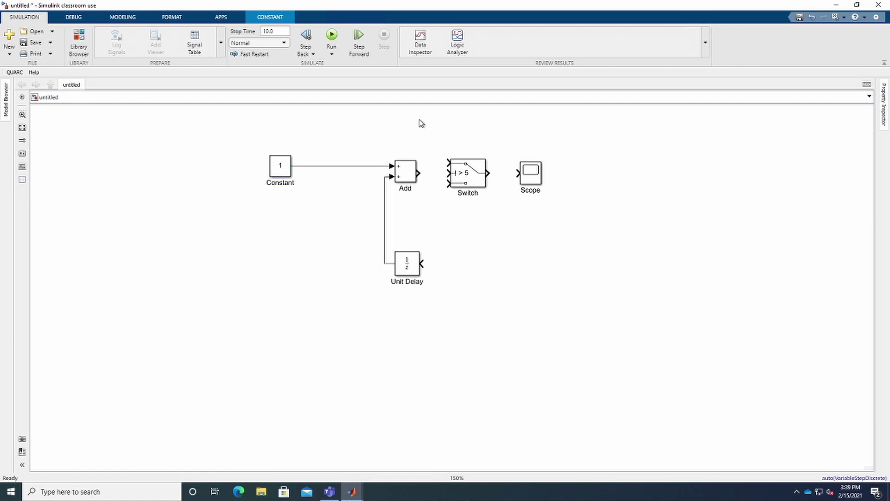
left_click(460, 165)
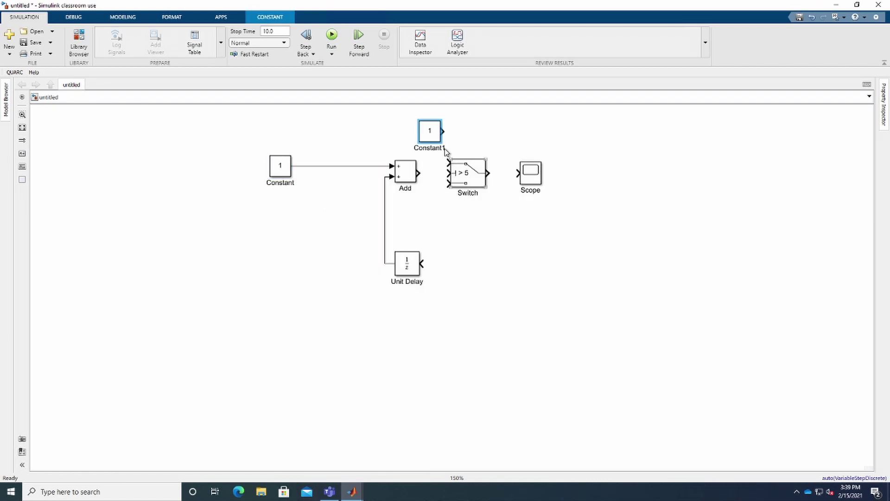
left_click_drag(443, 131, 448, 163)
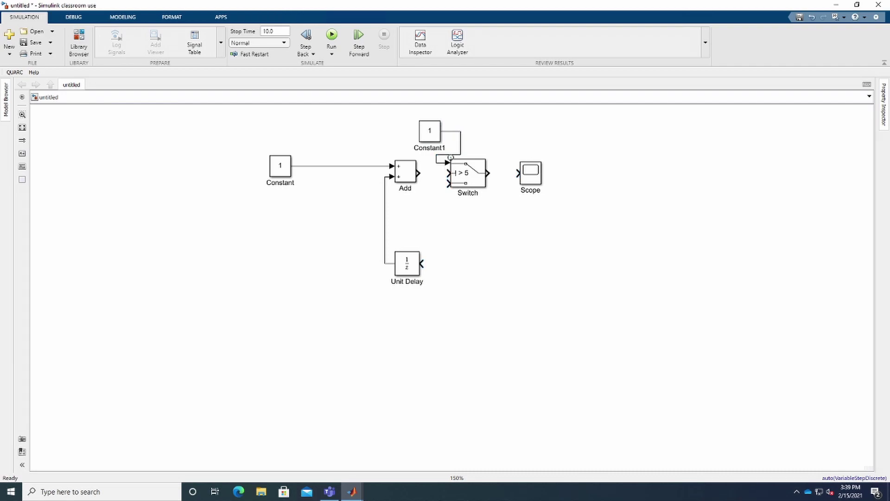
- Set the value of the Constant block feeding the Switch to 0
double_click(425, 138)
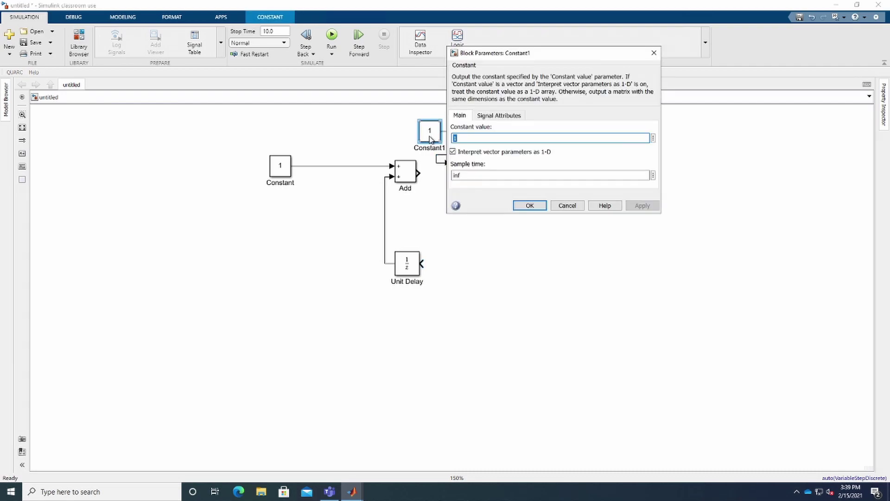
type("0")
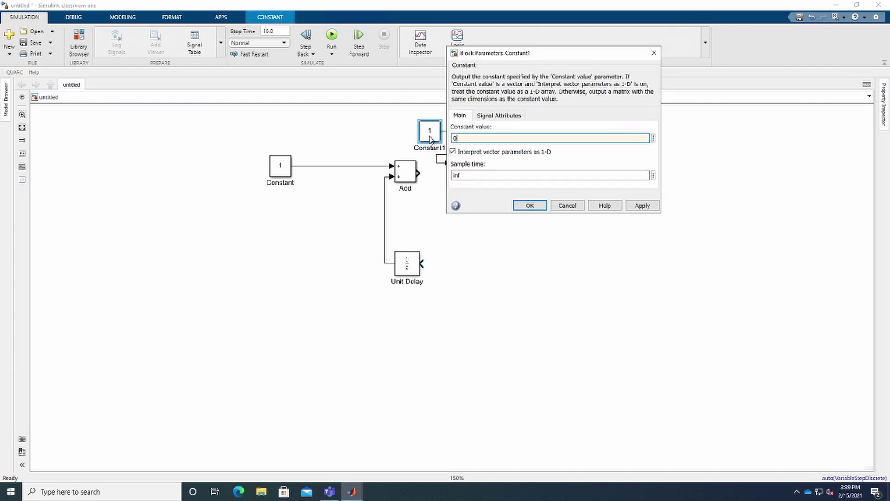
left_click(528, 205)
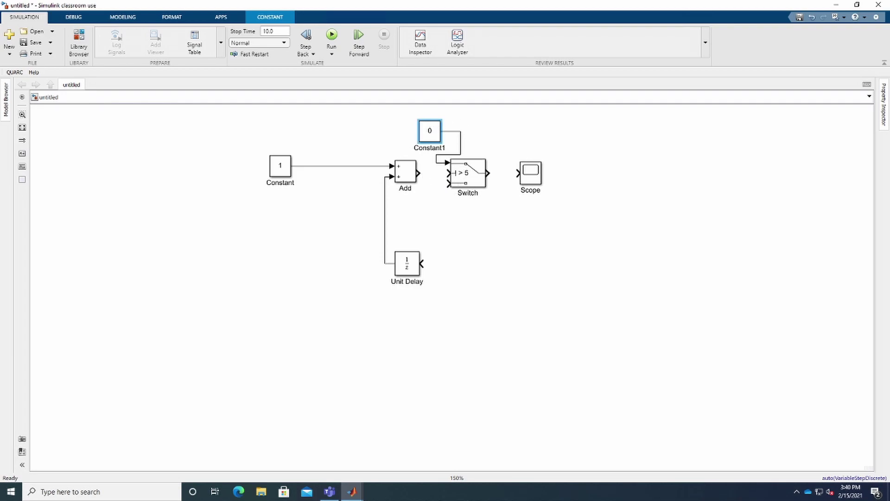
- Connect the Add output to the Switch's second and third inputs, and the Switch output to the Scope
left_click_drag(418, 173, 447, 173)
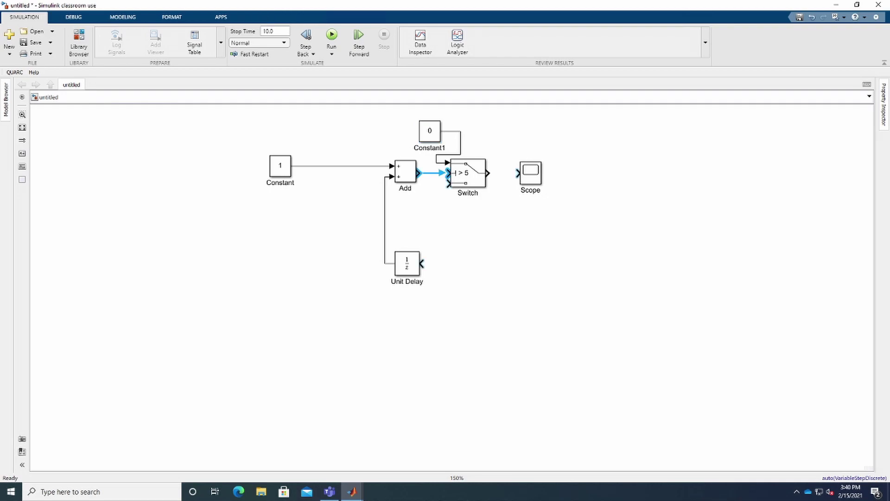
left_click(457, 179)
left_click_drag(448, 183, 431, 174)
left_click_drag(490, 174, 517, 173)
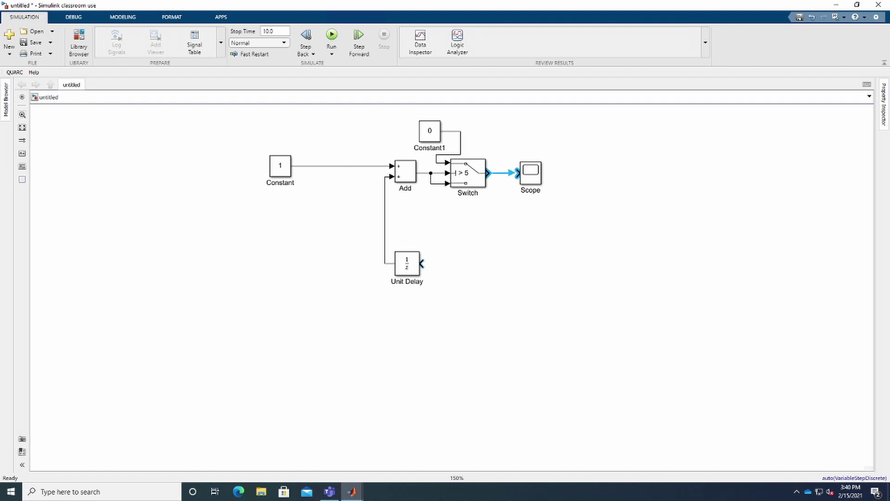
left_click(594, 203)
- Run the simulation and check the Switch output in the Scope plot, closing the plot when done
left_click(332, 37)
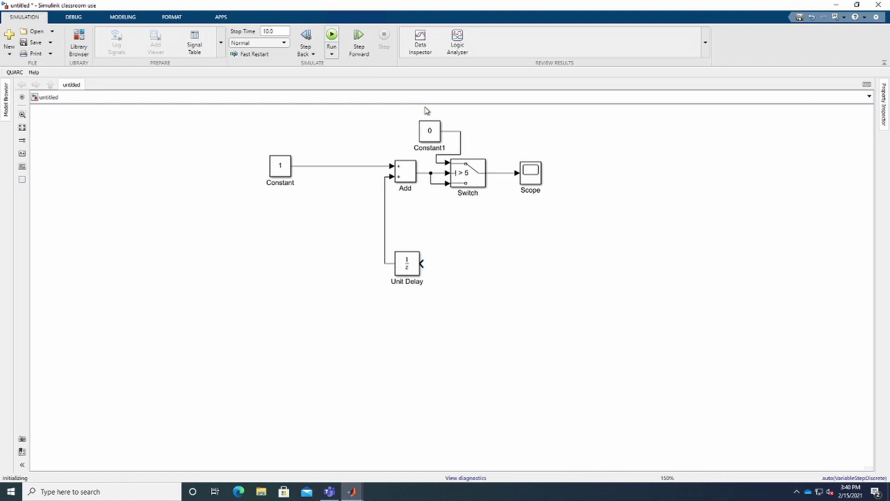
double_click(533, 175)
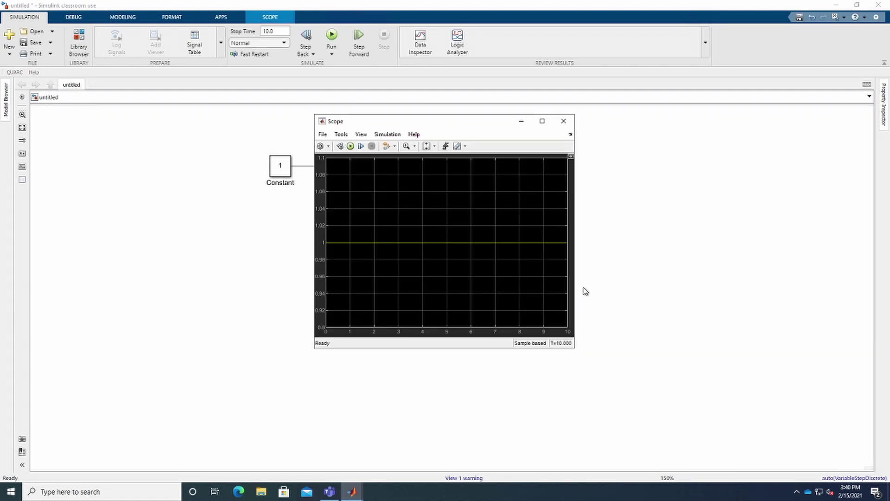
left_click(563, 122)
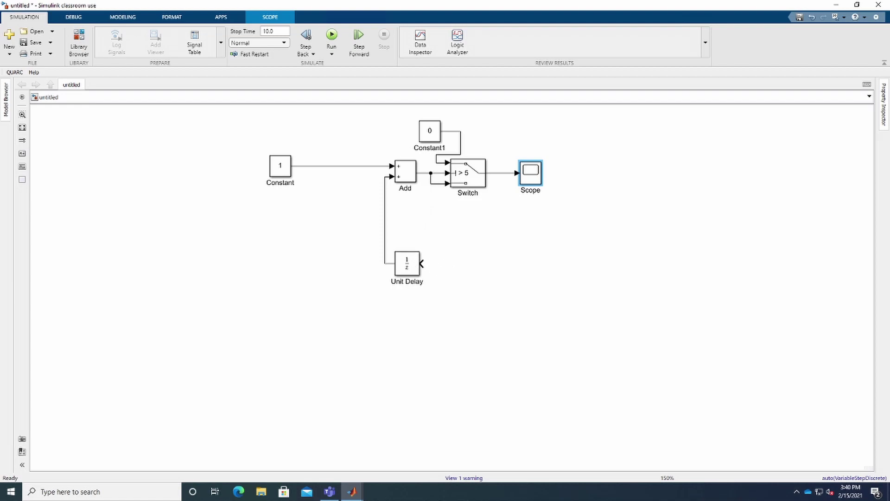
- Branch the Switch–Scope signal to the Unit Delay input, and run the simulation to examine the widened Scope plot
mouse_move(421, 263)
left_mouse_down()
mouse_move(514, 228)
mouse_move(504, 173)
left_mouse_up()
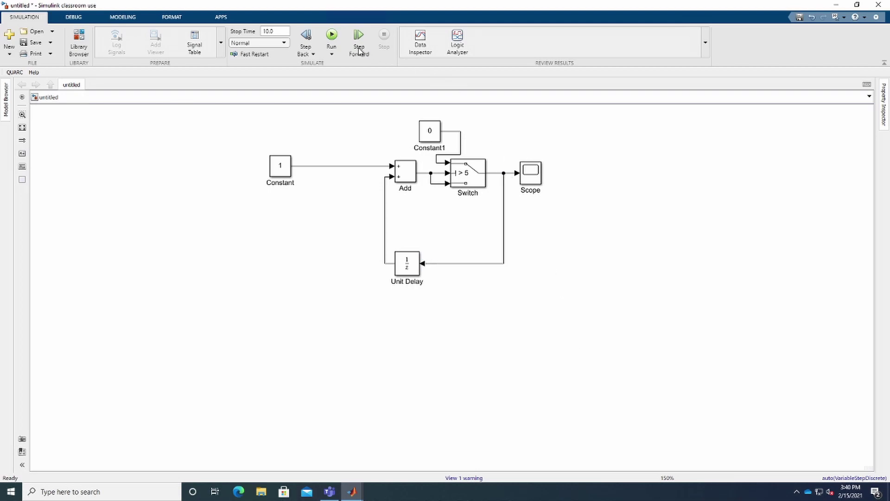
left_click(332, 37)
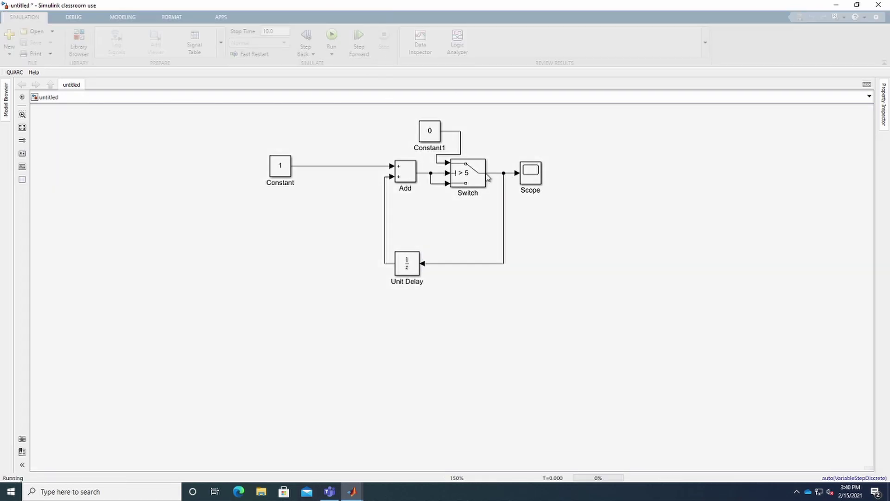
left_click(532, 175)
double_click(531, 175)
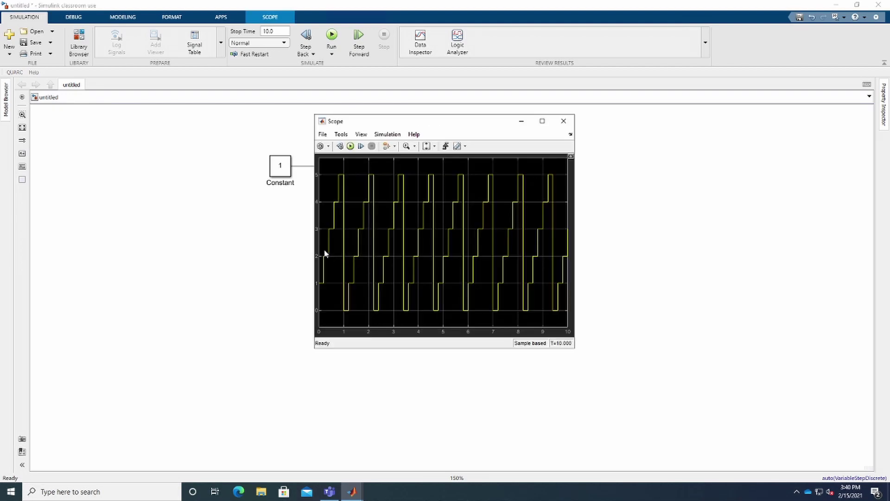
left_click_drag(574, 210, 824, 200)
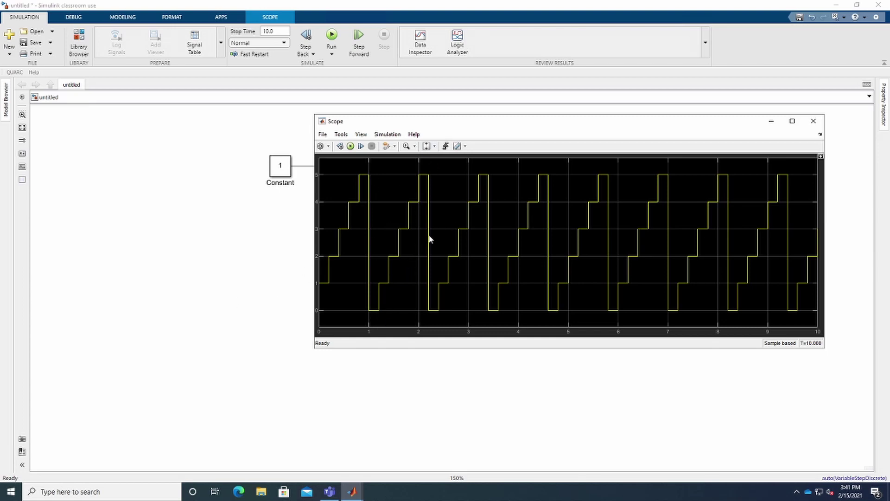
left_click(814, 121)
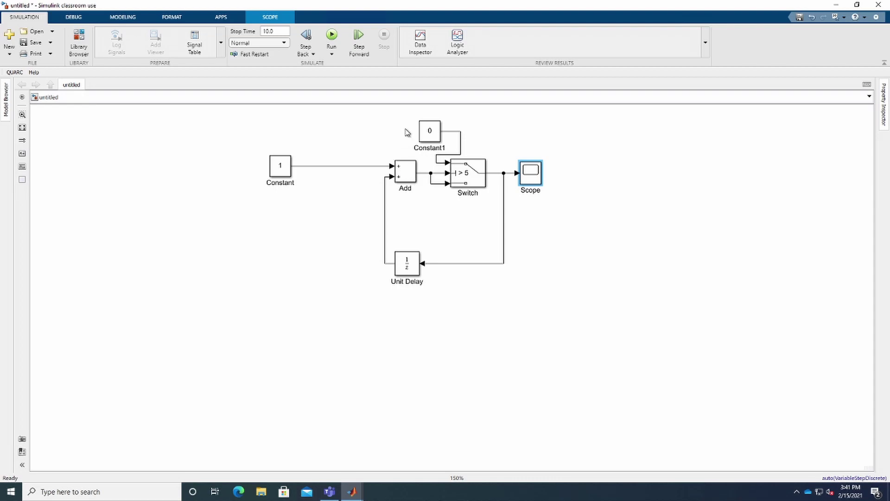
- Change the Add block's list of signs to -+ so the Constant input is subtracted
double_click(406, 175)
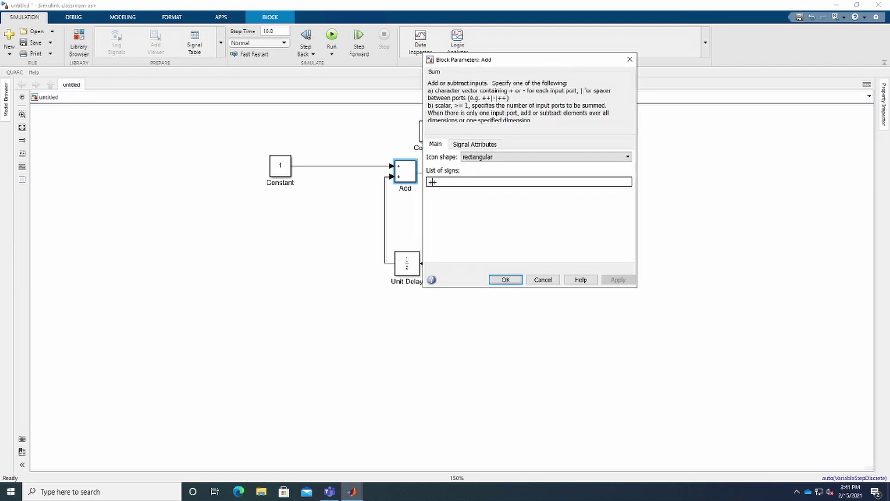
key("BackSpace")
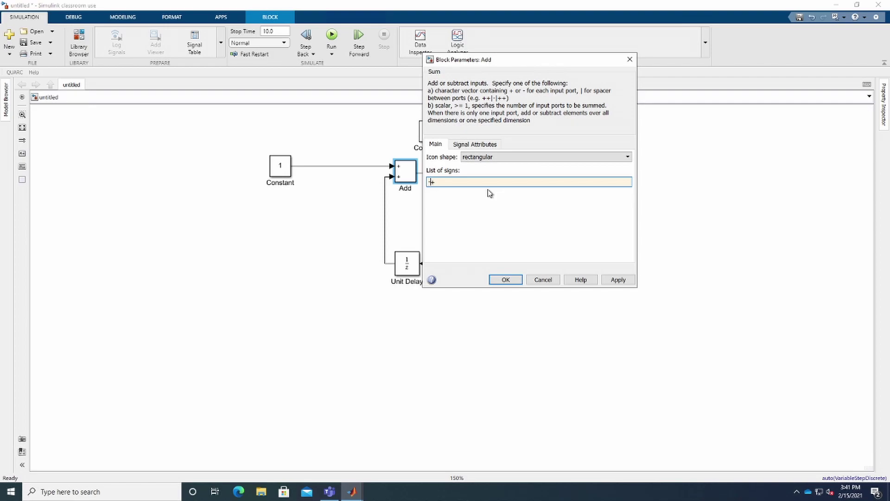
left_click(506, 279)
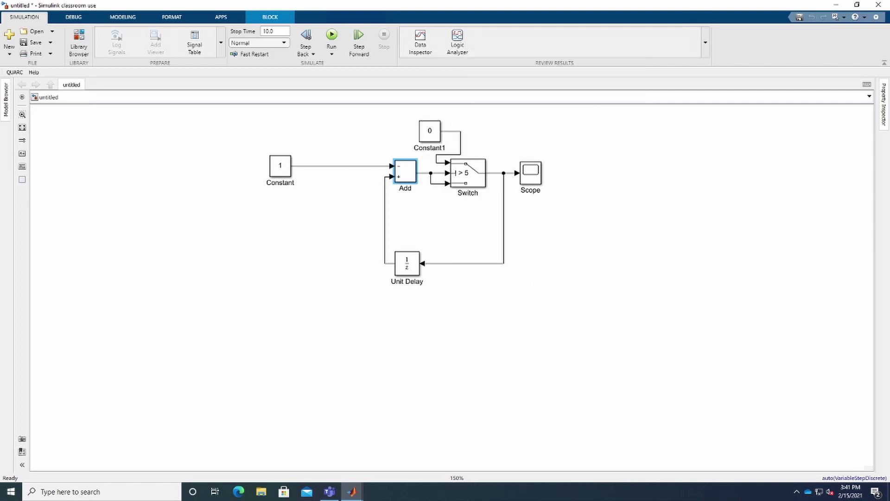
- Delete the Constant block with value 0 and its leftover line to the Switch's first input
left_click(430, 140)
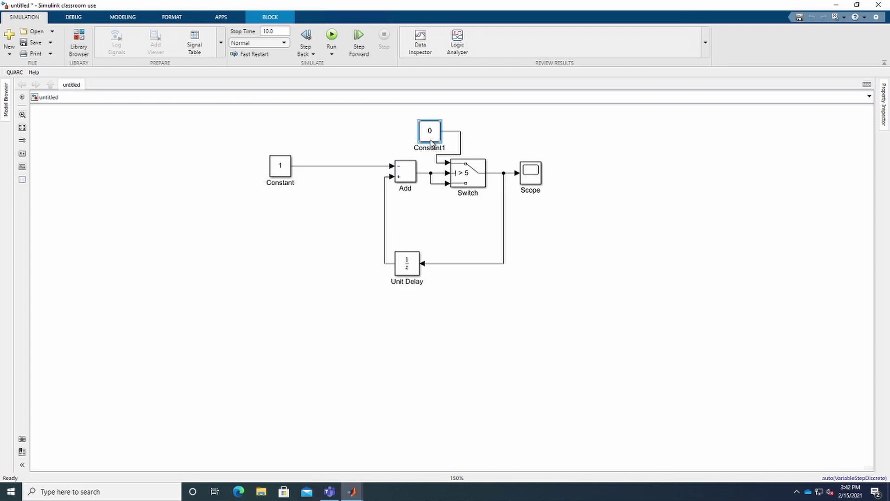
key("Delete")
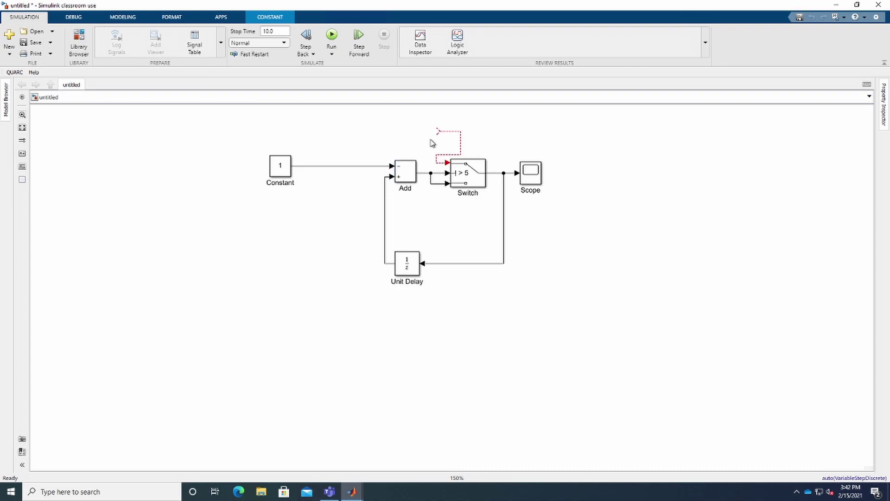
left_click(445, 160)
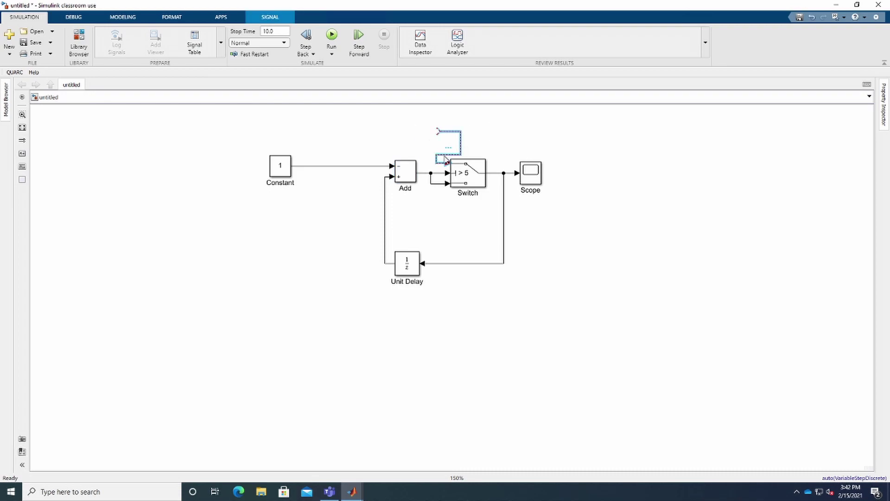
key("Delete")
- Remove the lines between Add and Switch and reconnect the Add output to the Switch's first and second inputs
left_click(438, 174)
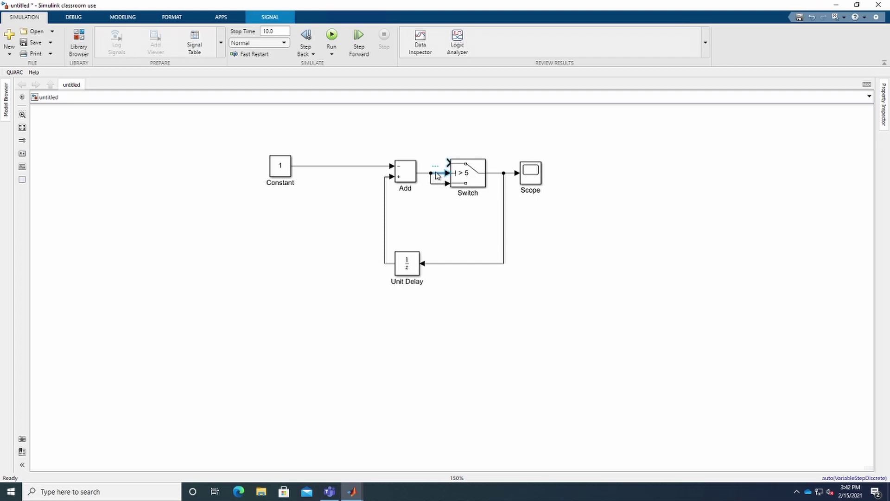
key("Delete")
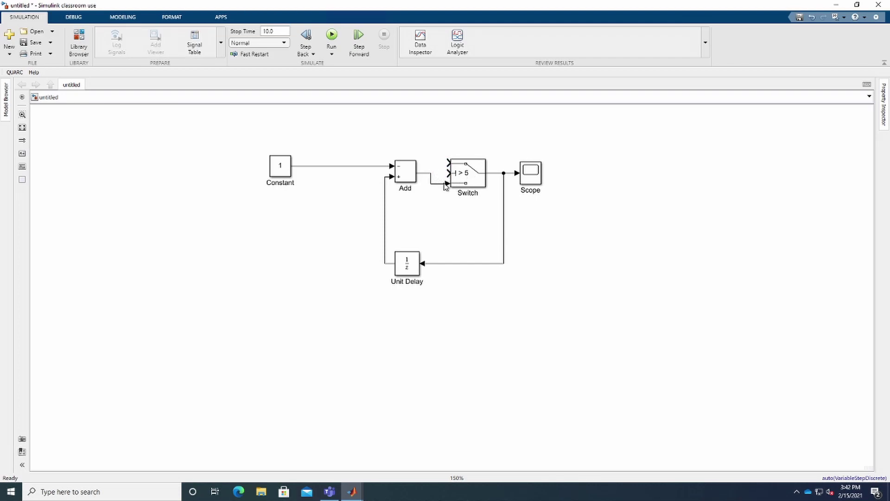
left_click(444, 183)
key("Delete")
mouse_move(418, 173)
left_mouse_down()
mouse_move(447, 173)
mouse_move(431, 174)
left_mouse_up()
mouse_move(448, 184)
left_mouse_down()
mouse_move(424, 190)
mouse_move(422, 204)
mouse_move(330, 185)
mouse_move(423, 200)
mouse_move(447, 183)
left_mouse_up()
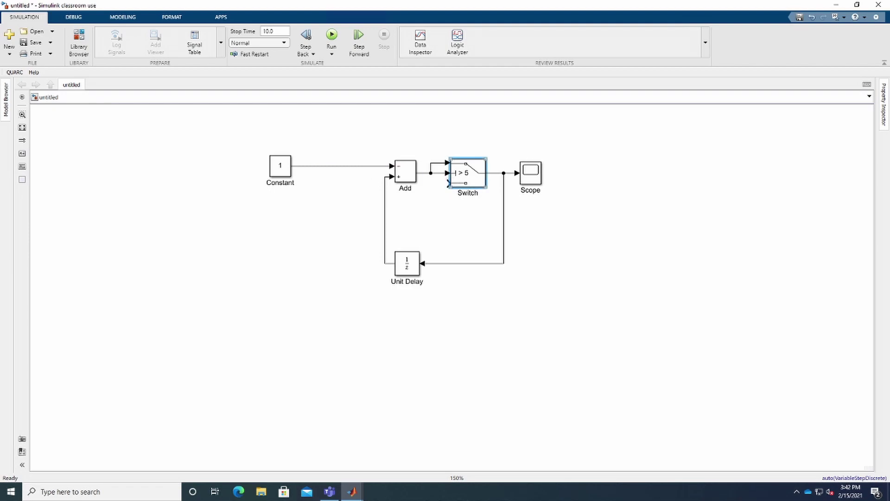
- Duplicate the Constant block with value 1 below the Switch and connect the copy to the Switch's third input
left_click(280, 171)
right_click(279, 172)
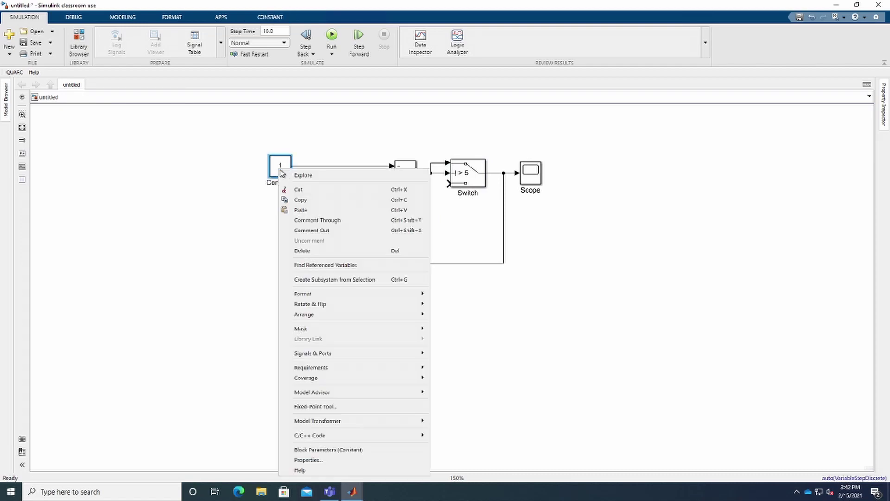
left_click(430, 200)
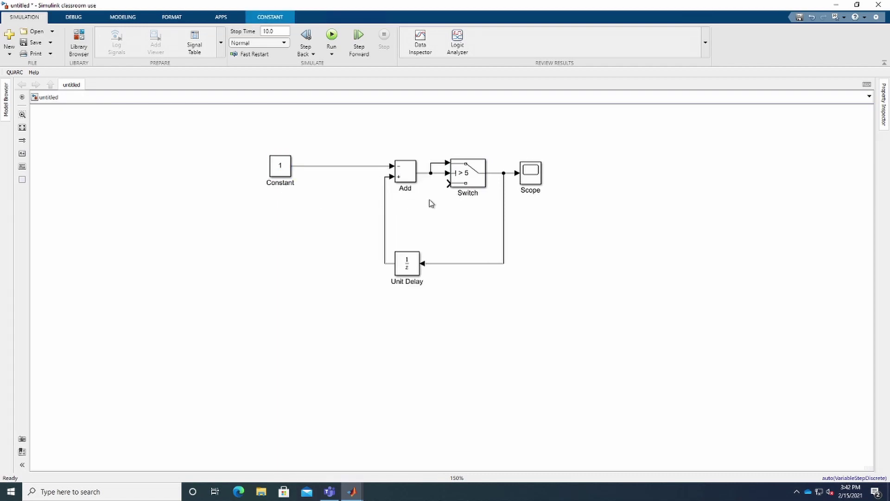
right_click(430, 199)
left_click(475, 242)
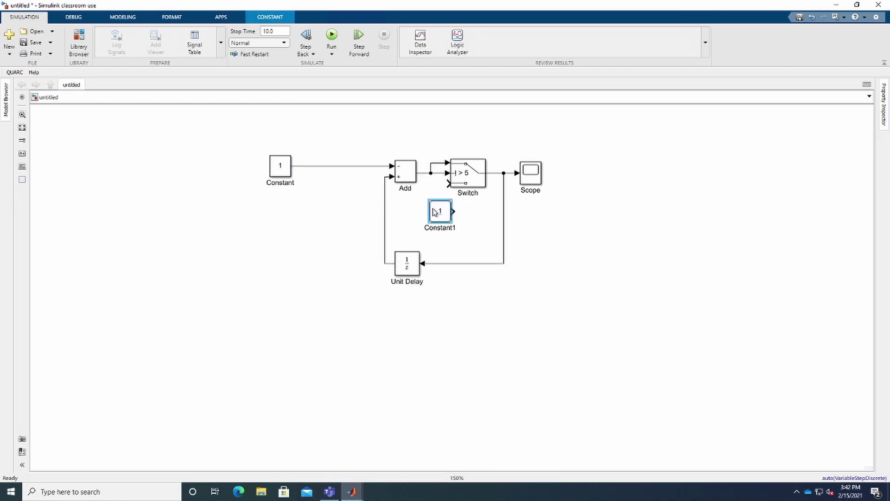
mouse_move(438, 212)
left_mouse_down()
mouse_move(420, 213)
mouse_move(447, 183)
left_mouse_up()
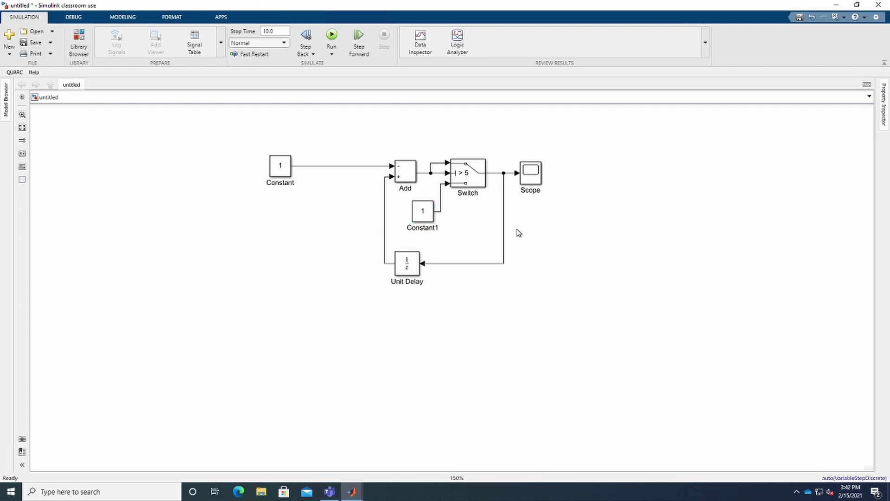
- Set the Switch block's threshold to 0
double_click(467, 174)
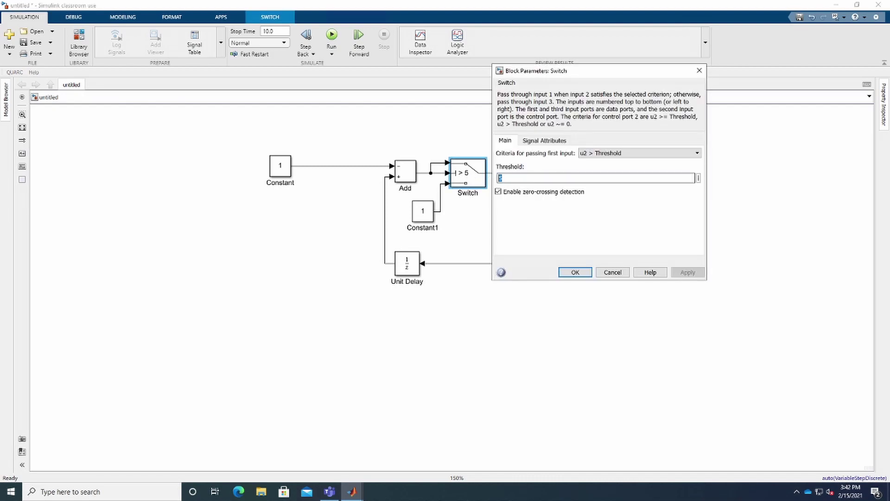
double_click(498, 178)
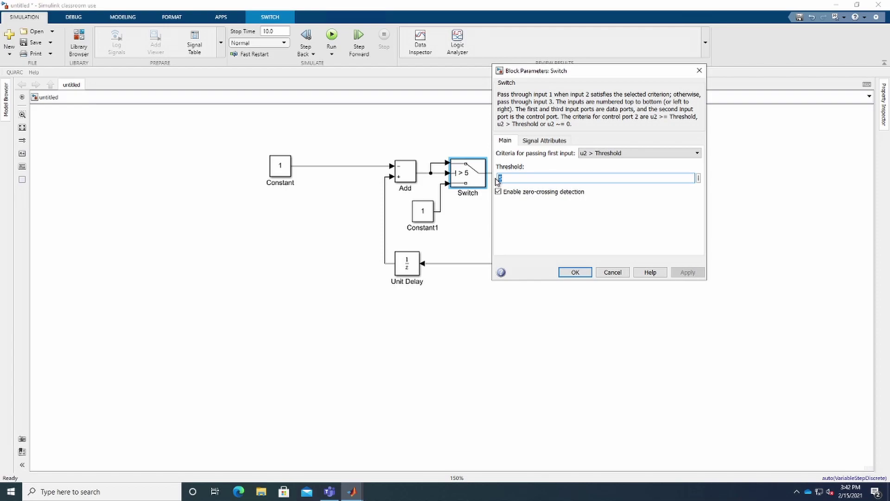
type("0")
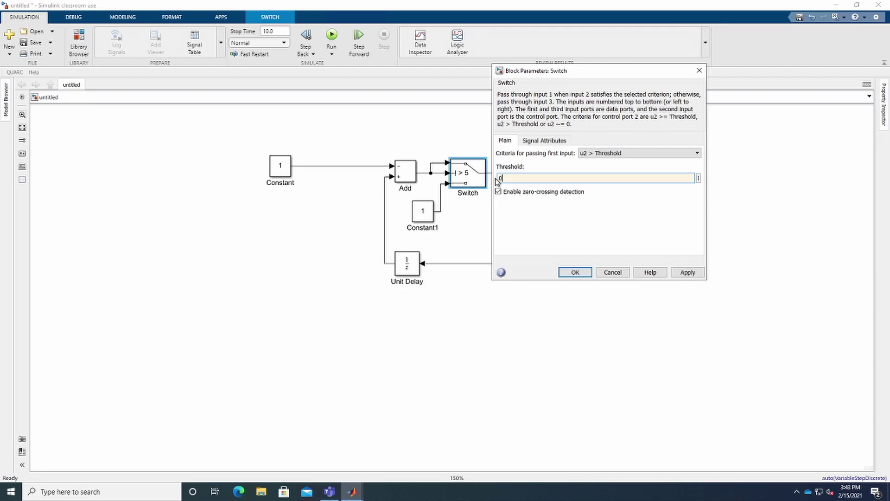
left_click(581, 273)
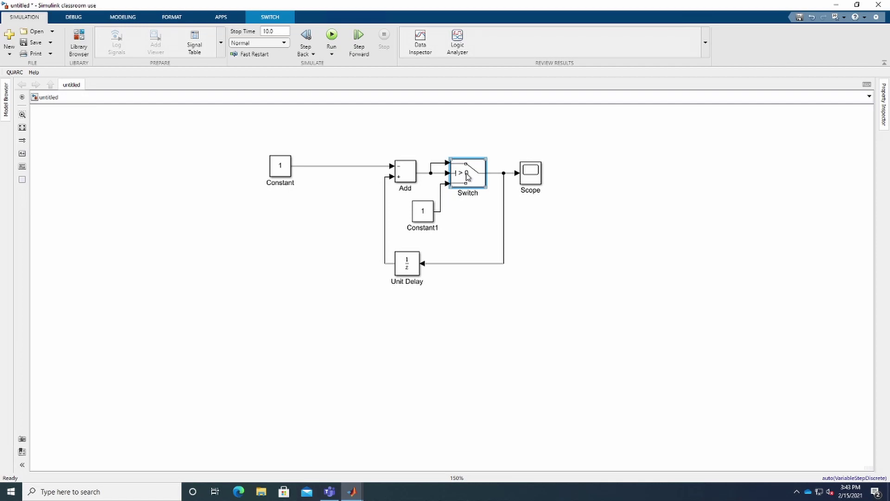
- Set the value of the Constant1 block feeding the Switch's third input to 5
left_click(423, 213)
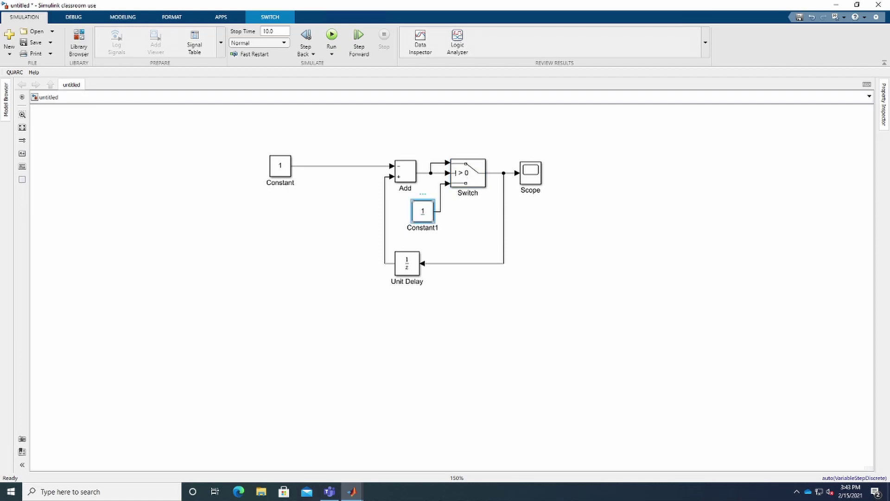
left_click(426, 214)
type("5")
left_click(475, 224)
left_click(458, 180)
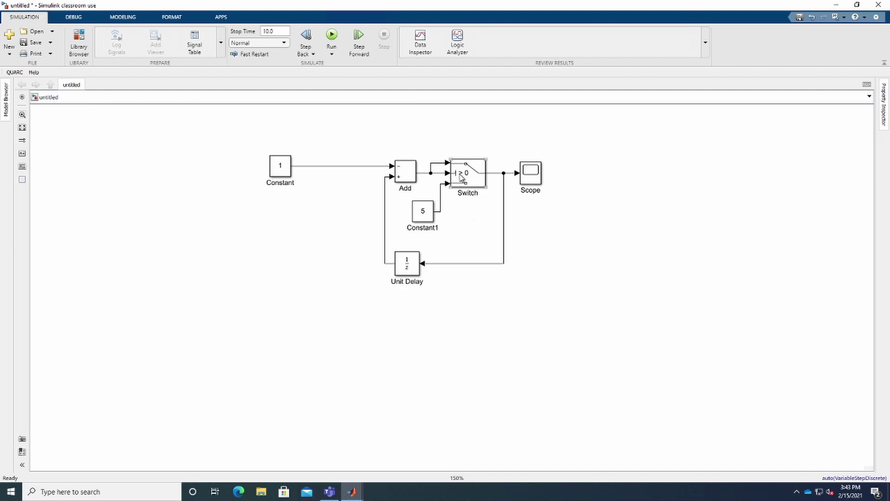
left_click(483, 218)
- Run the simulation and check the countdown waveform in the Scope, then minimize the Scope window
left_click(333, 40)
left_click(536, 175)
double_click(535, 175)
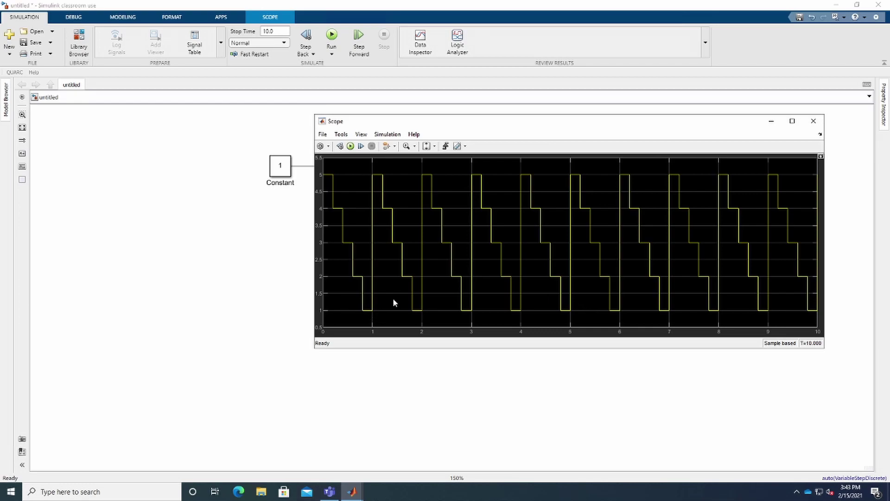
left_click(770, 121)
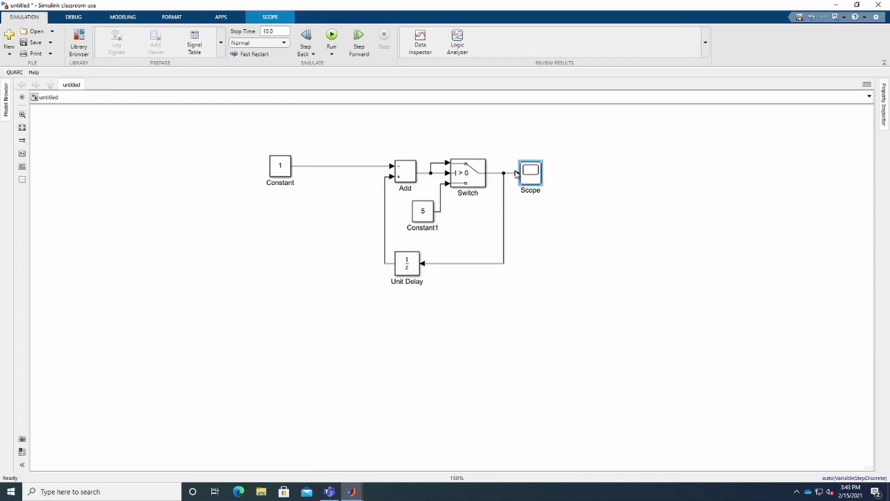
- Change the Switch's criterion for passing the first input to u2 >= Threshold
left_click(470, 178)
double_click(471, 177)
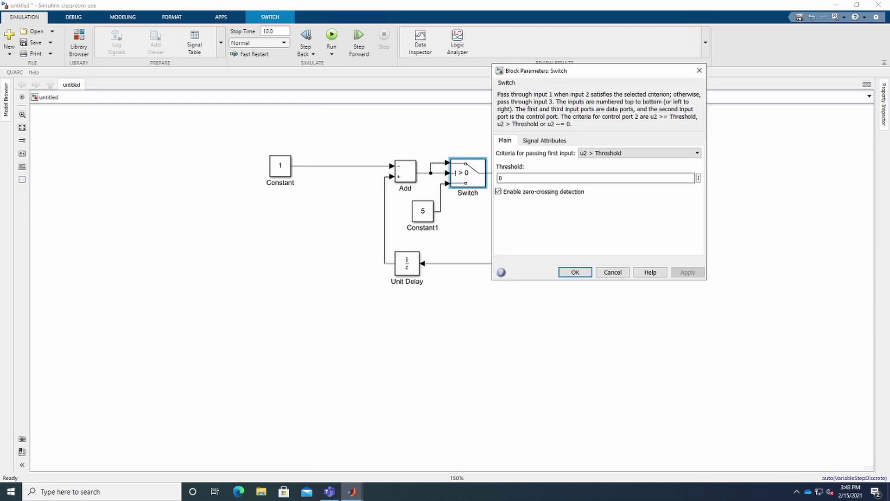
left_click(611, 154)
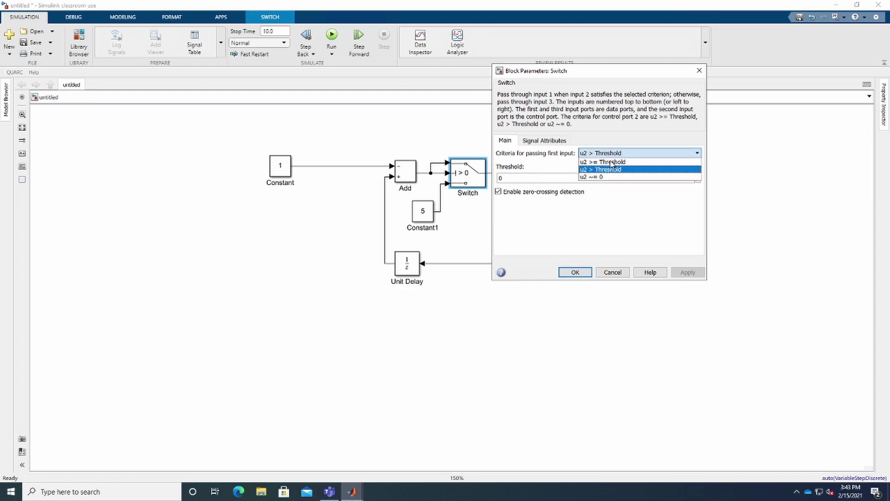
left_click(607, 162)
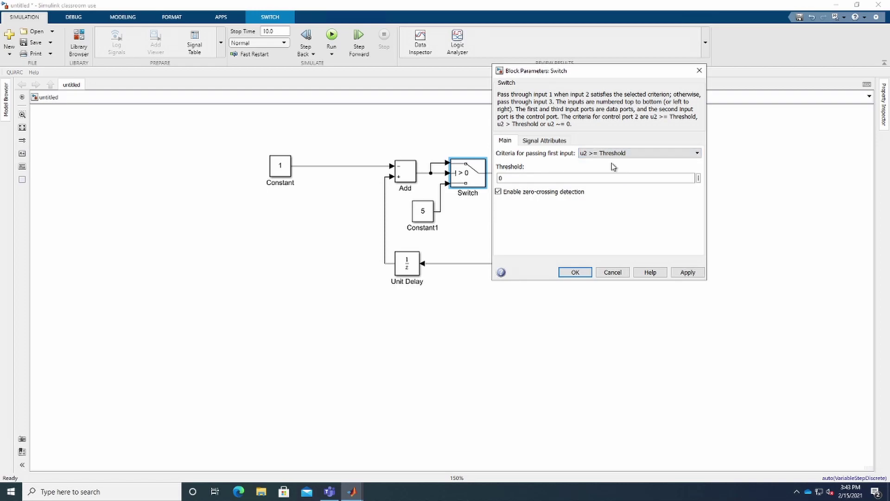
left_click(575, 272)
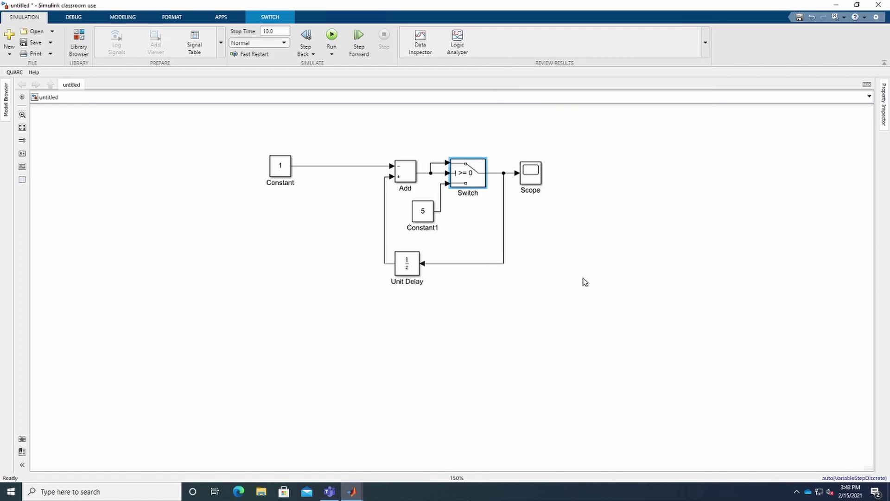
- Simulate with the u2 >= Threshold criterion and view the Scope, moving its window below the block diagram's main row
left_click(332, 45)
left_click(617, 166)
double_click(534, 172)
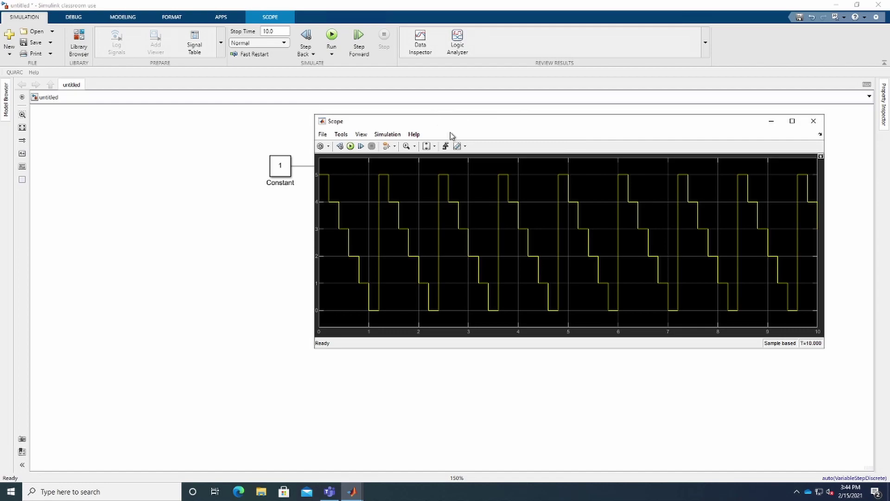
left_click_drag(452, 127, 500, 286)
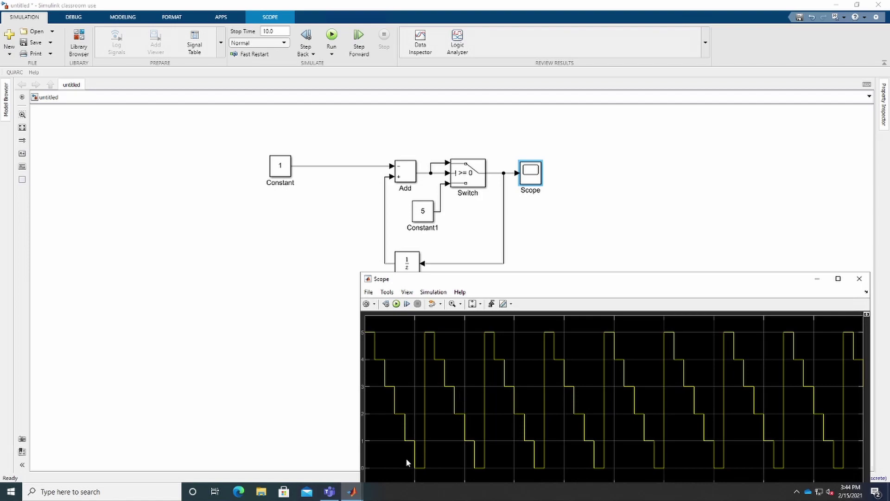
- Restore the Switch's criterion for passing the first input to u2 > Threshold
double_click(468, 175)
left_click(610, 155)
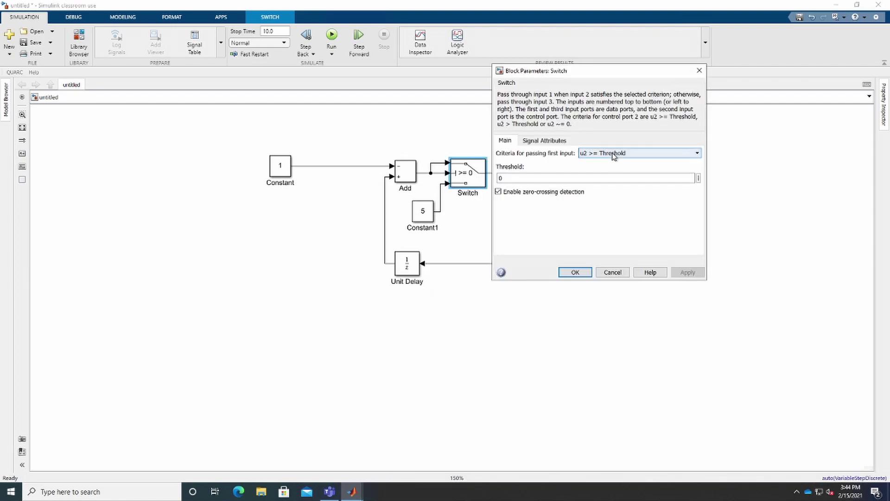
left_click(615, 170)
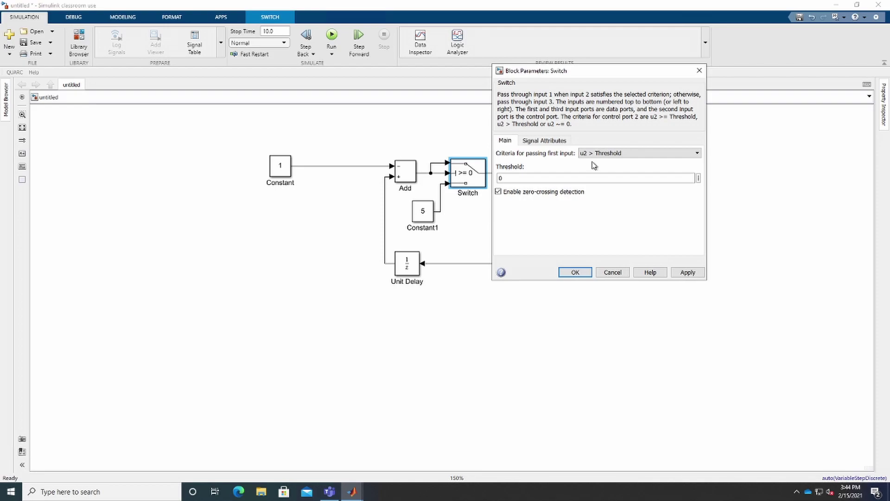
left_click(582, 275)
left_click(556, 260)
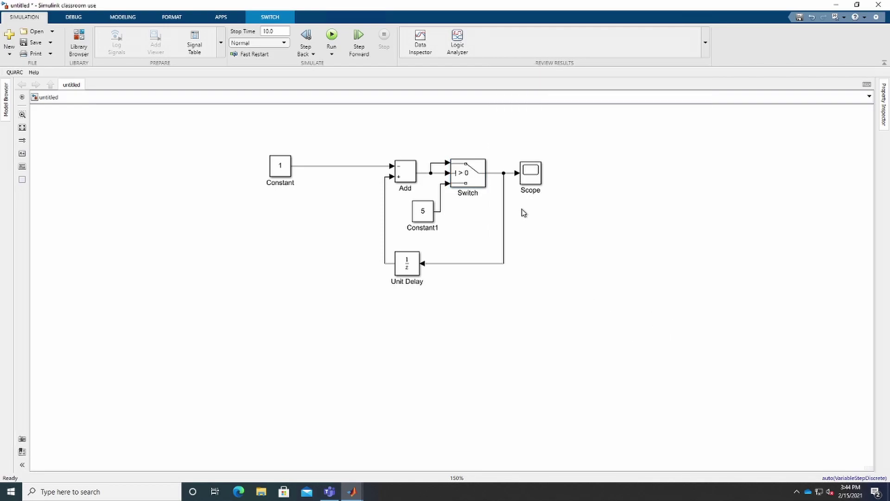
- Rerun the model with the u2 > Threshold criterion, inspect the Scope waveform, and minimize the Scope and model windows
left_click(531, 172)
double_click(531, 172)
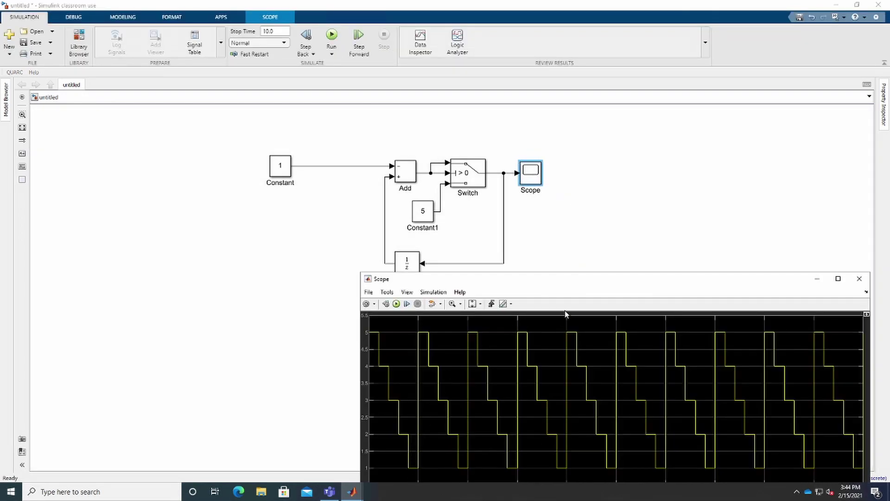
left_click_drag(666, 288, 636, 284)
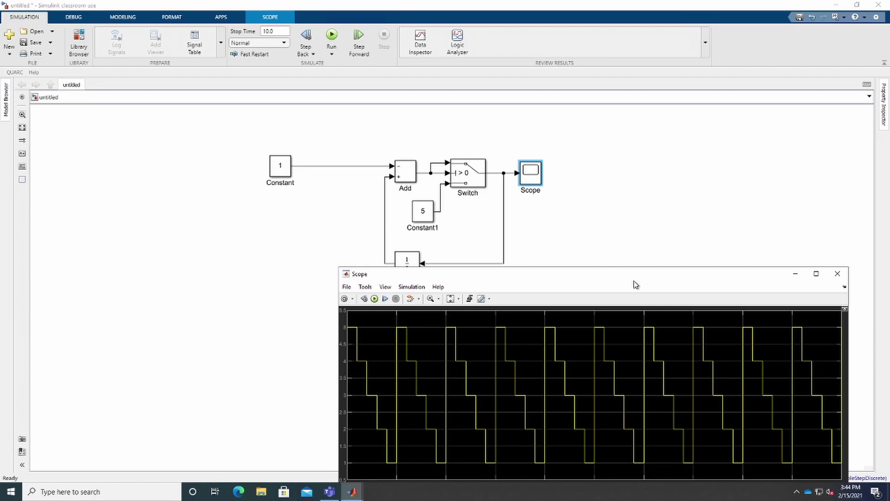
left_click(796, 274)
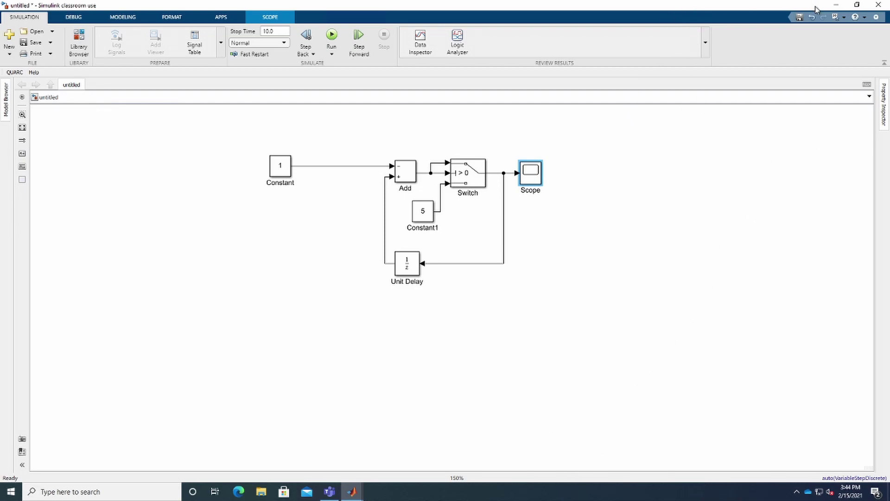
left_click(833, 5)
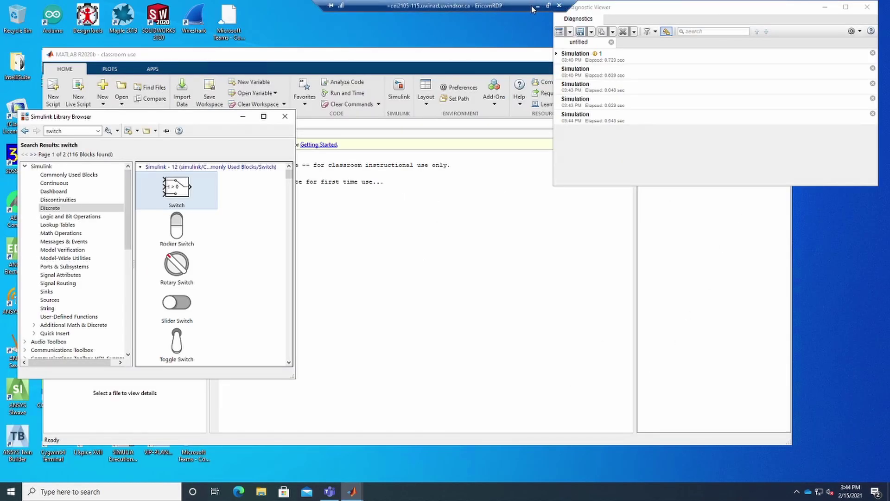